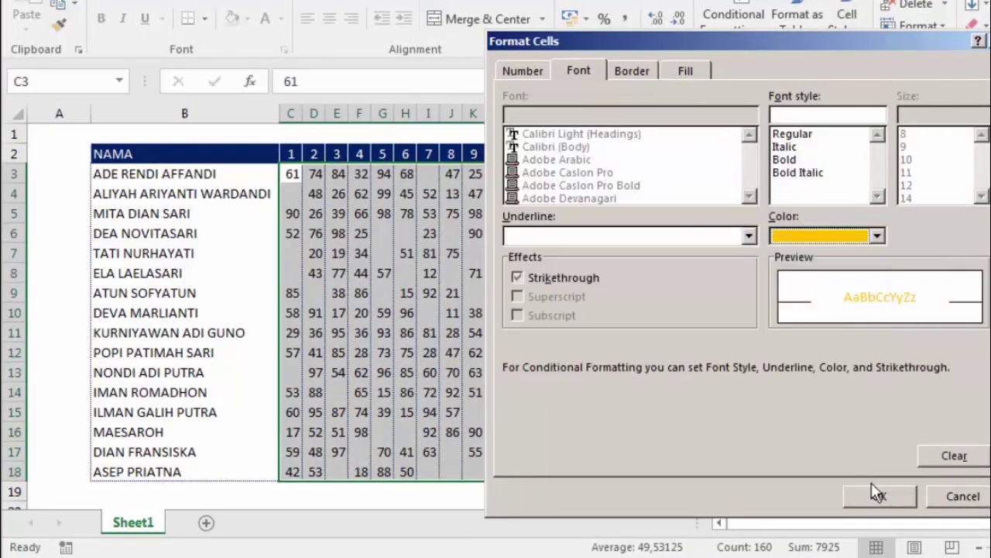
- Make trial selections of the name and score cells, then clear them
left_click(871, 482)
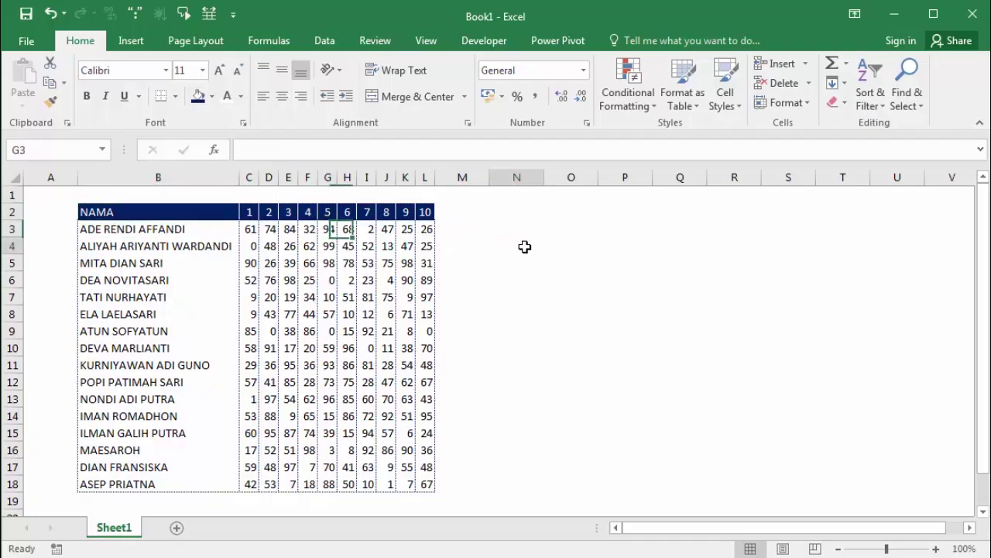
left_click(525, 246)
left_click(172, 233)
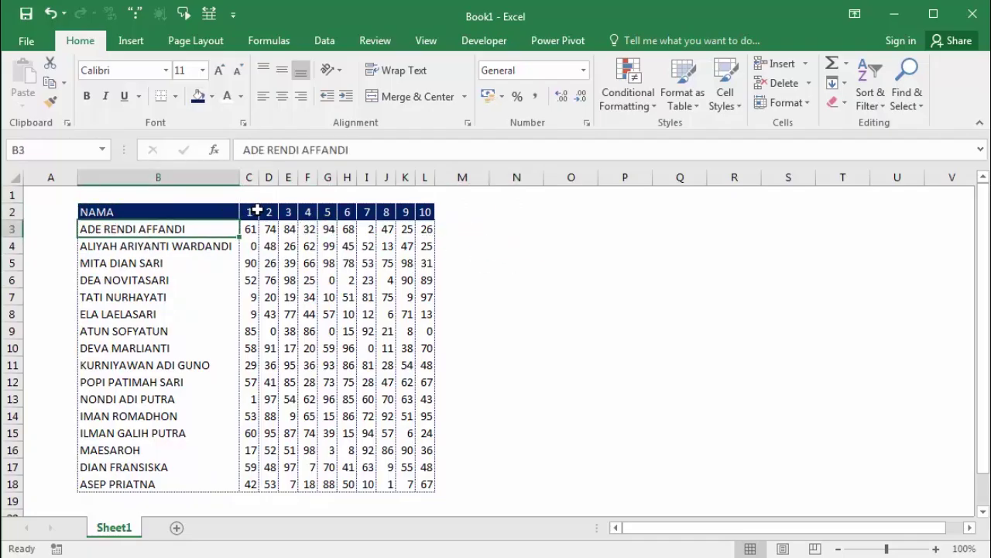
left_click_drag(252, 228, 431, 469)
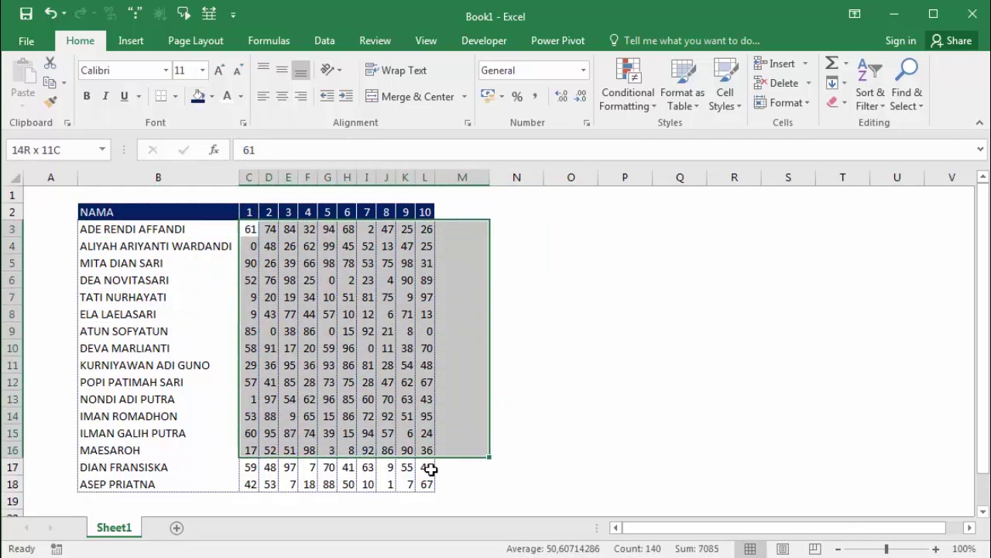
left_click(519, 330)
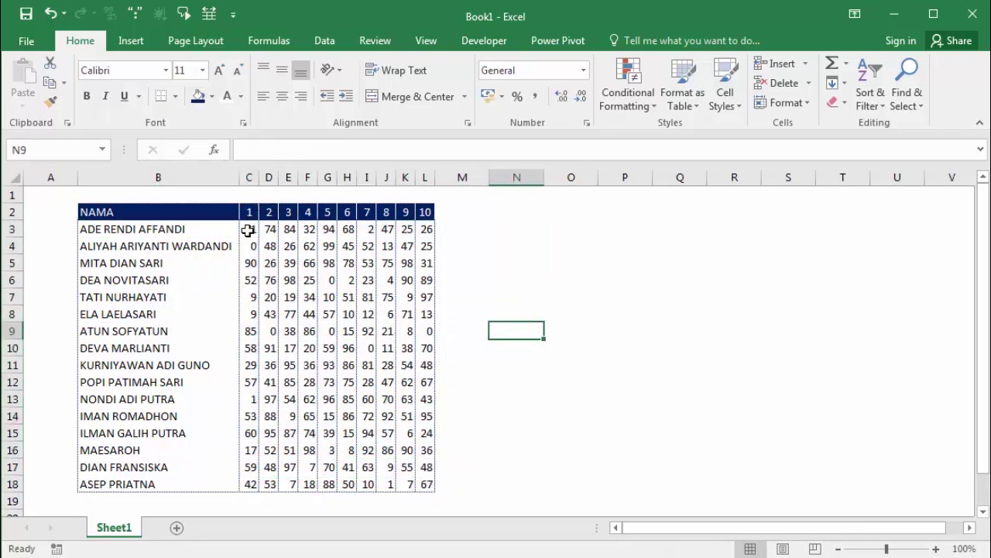
left_click(573, 262)
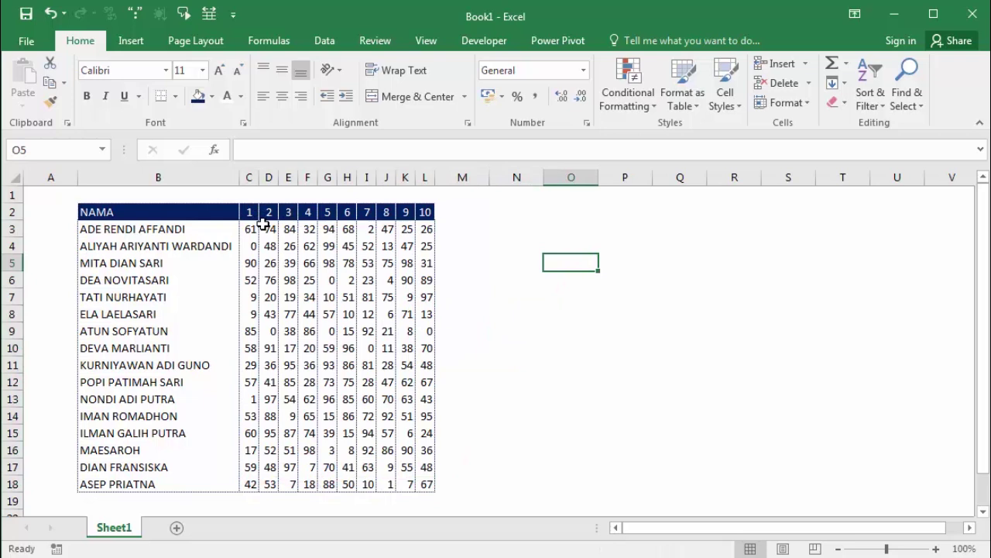
- Drag from C3 to L18 to select the whole score range
left_click(251, 228)
left_click(307, 246)
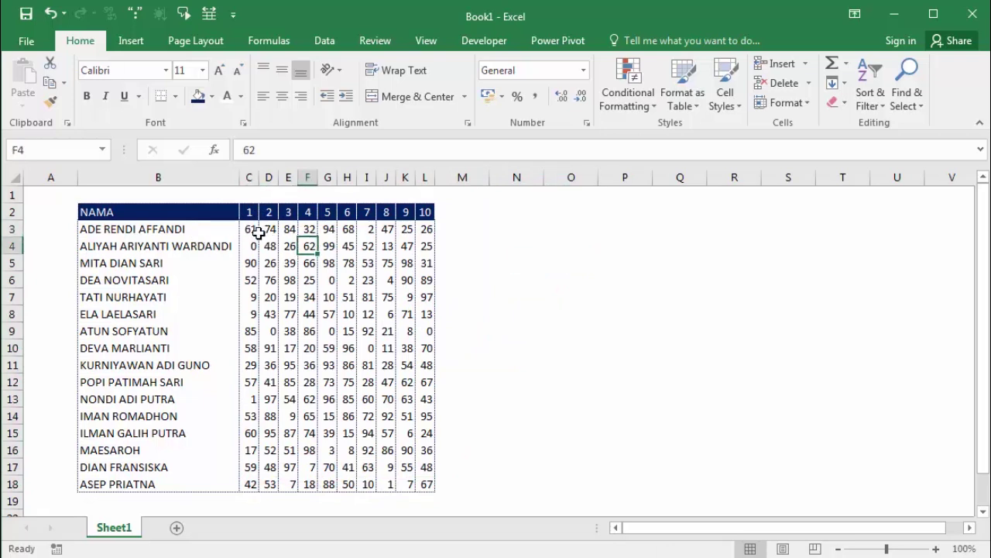
mouse_move(250, 228)
left_mouse_down()
mouse_move(410, 447)
mouse_move(426, 487)
left_mouse_up()
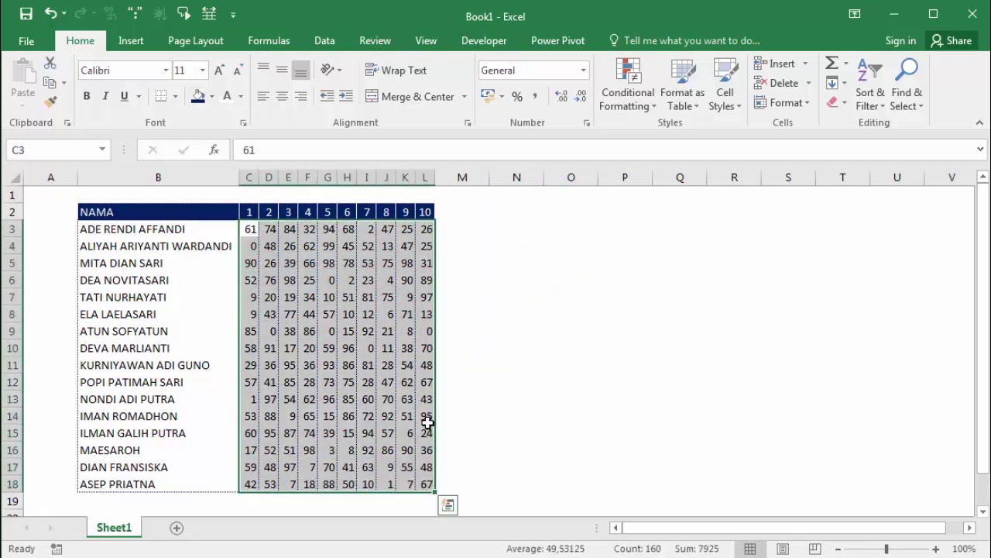
left_click(366, 314)
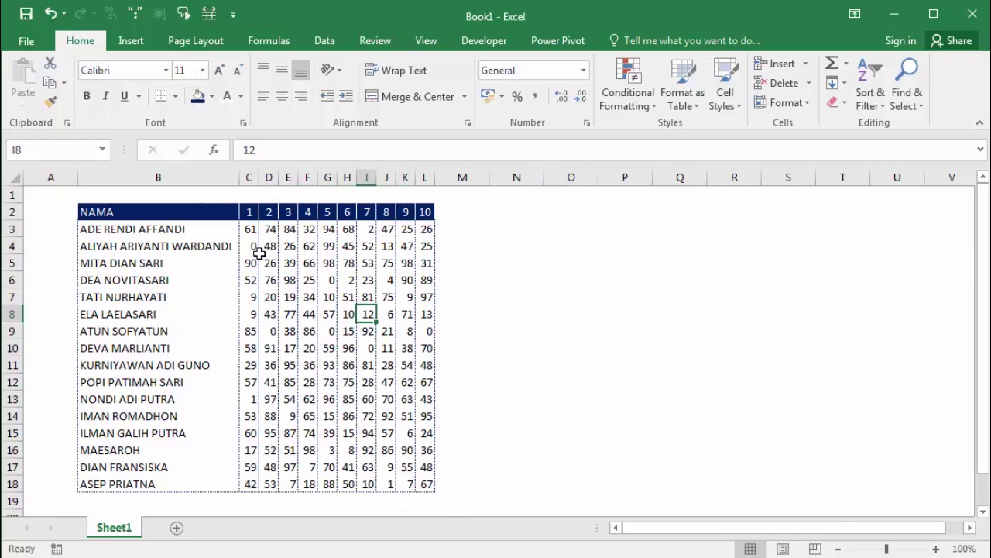
left_click(256, 230)
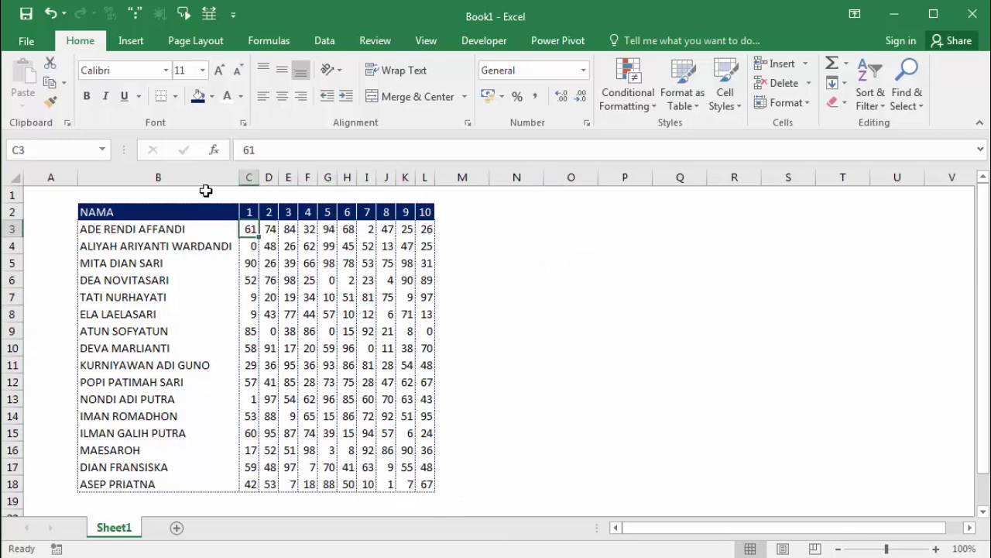
left_click(521, 259)
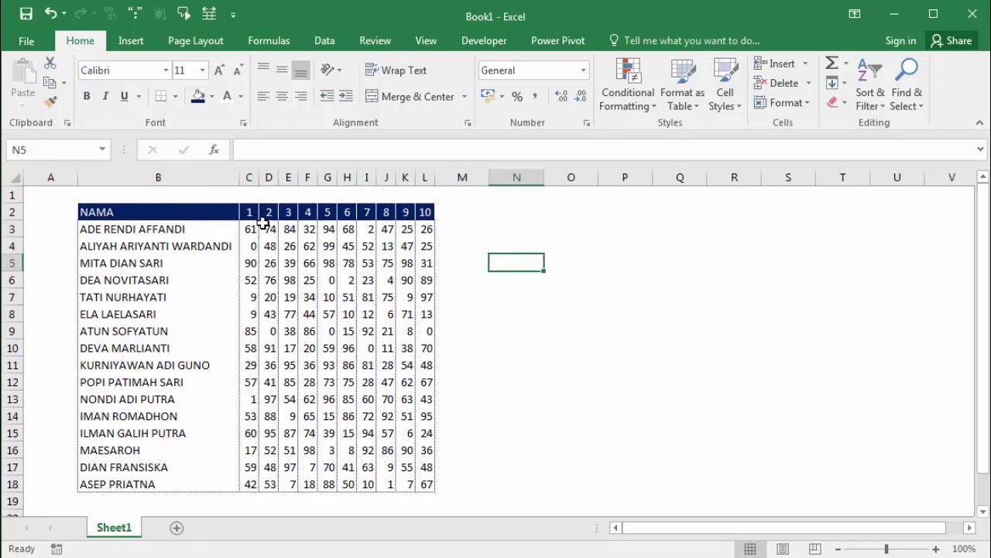
left_click_drag(251, 228, 425, 484)
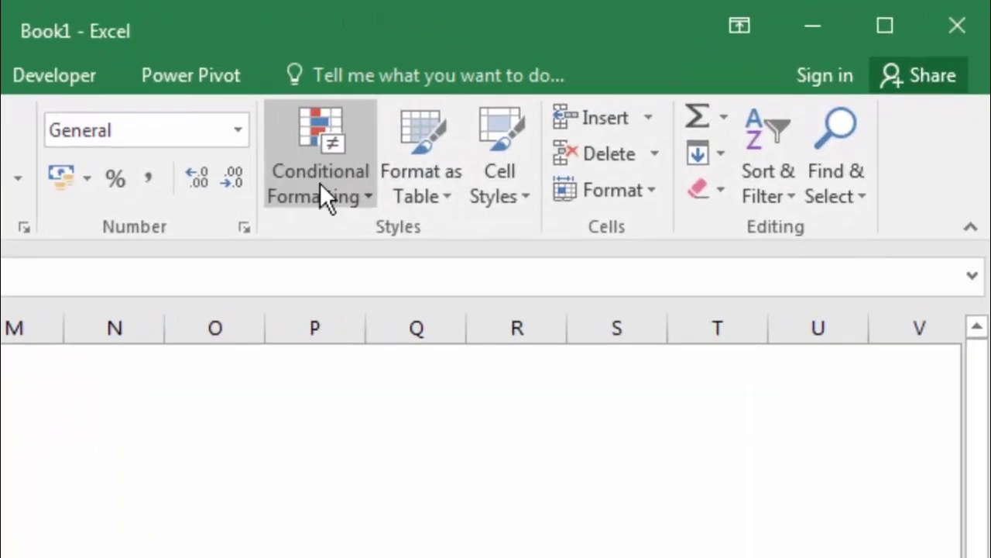
- From Manage Rules, create a New Rule of type 'Use a formula to determine which cells to format'
left_click(633, 107)
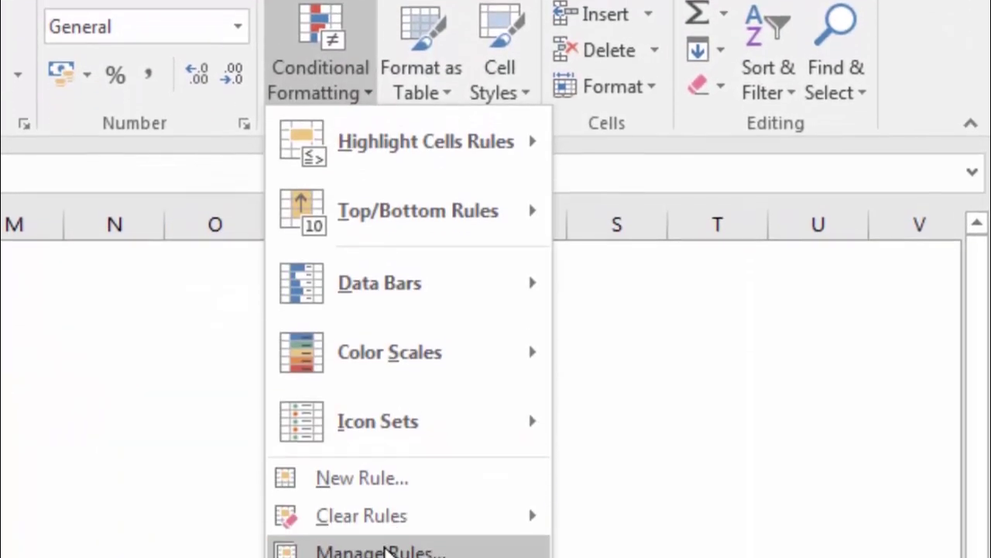
left_click(380, 547)
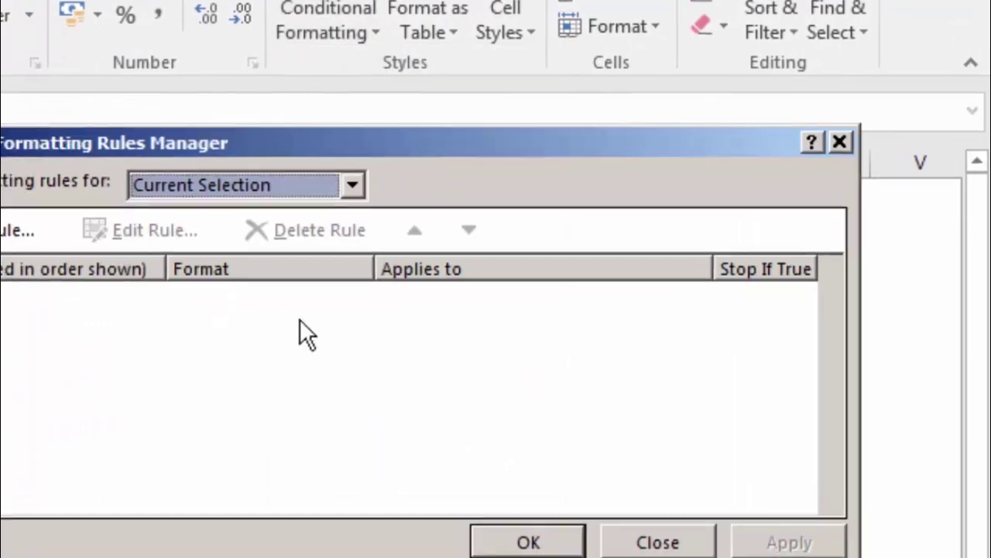
mouse_move(232, 142)
left_mouse_down()
mouse_move(519, 131)
mouse_move(508, 123)
left_mouse_up()
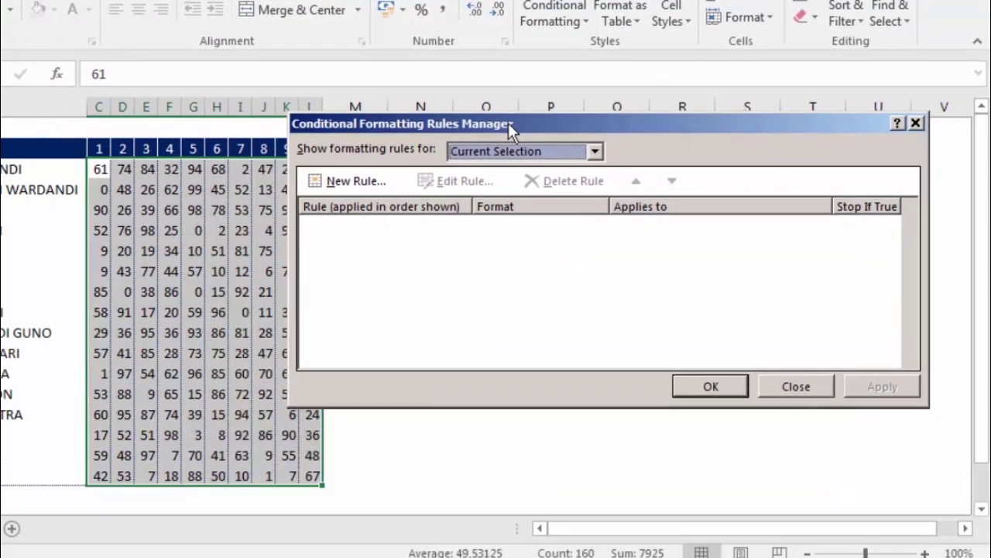
left_click(350, 181)
mouse_move(445, 68)
left_mouse_down()
mouse_move(415, 92)
mouse_move(426, 90)
left_mouse_up()
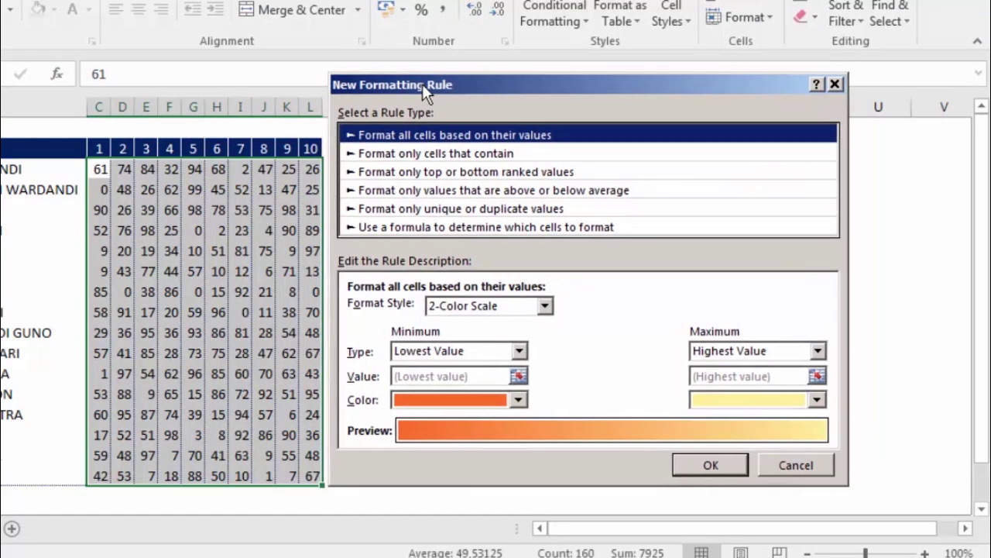
left_click(404, 228)
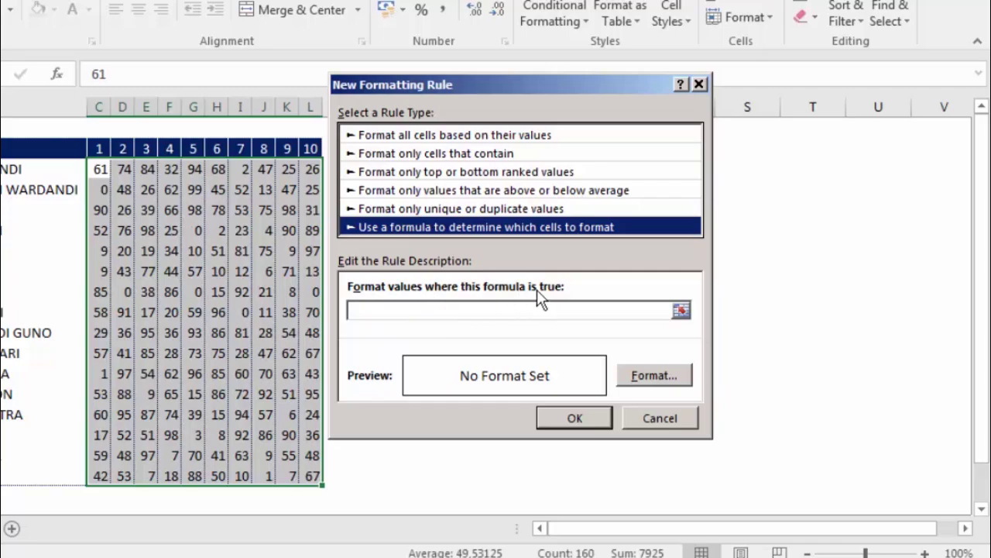
- Enter =C3=0 in the 'Format values where this formula is true' box
left_click(451, 310)
type("=")
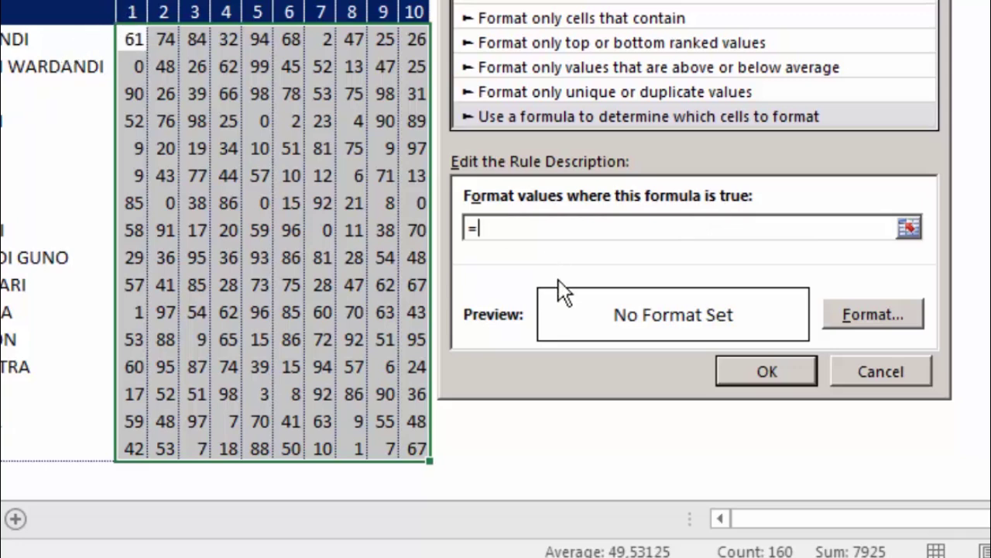
type("C3=")
type("0")
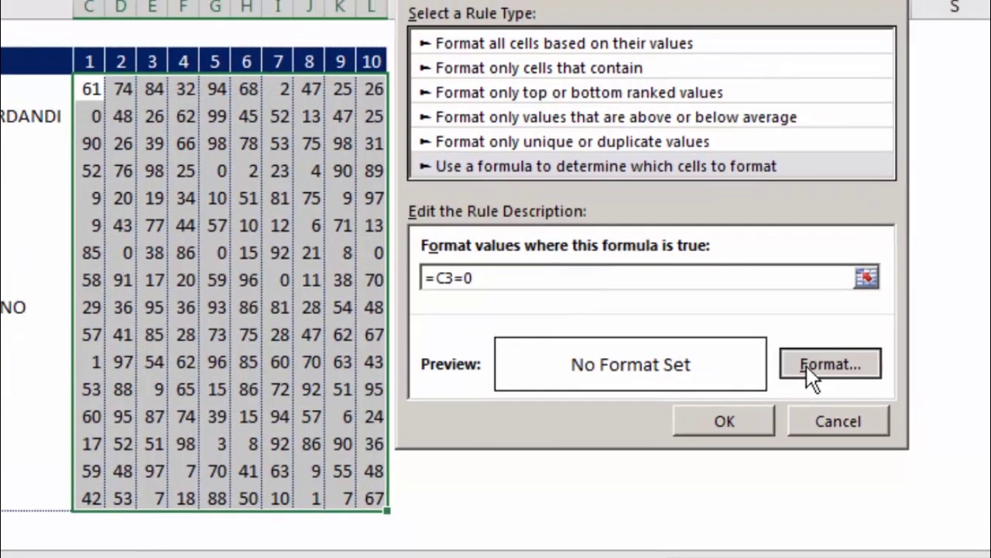
- Set the rule's format to a white font colour and confirm it
left_click(806, 365)
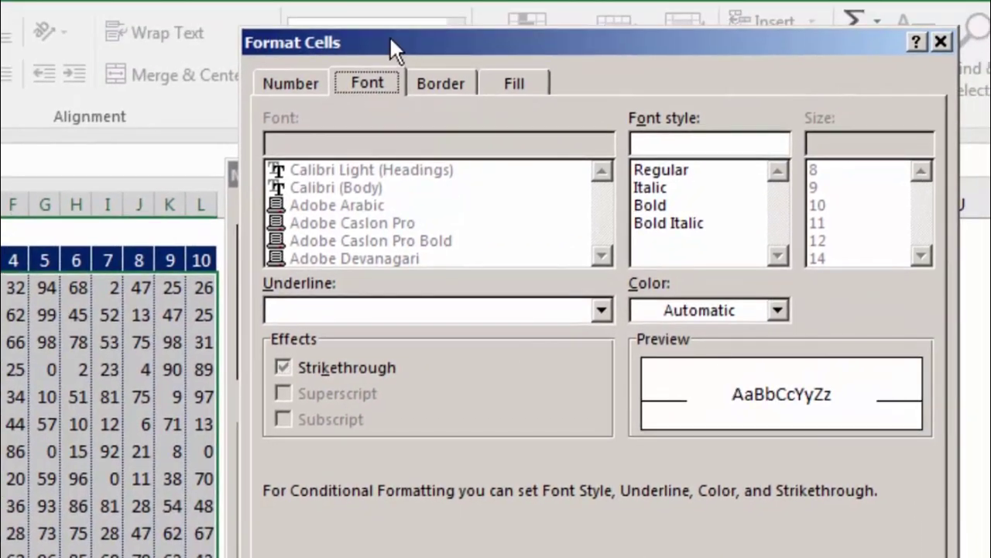
left_click_drag(389, 38, 416, 122)
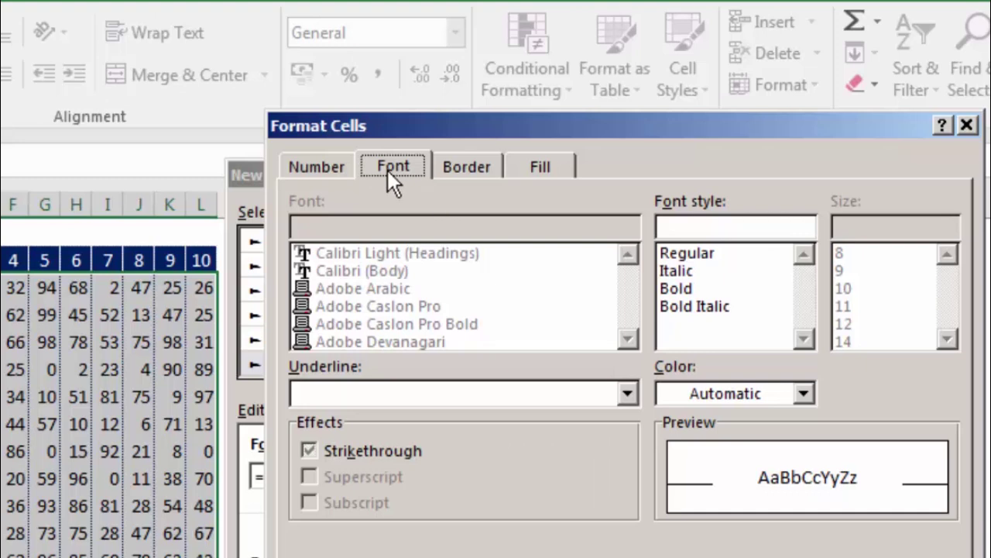
left_click(684, 391)
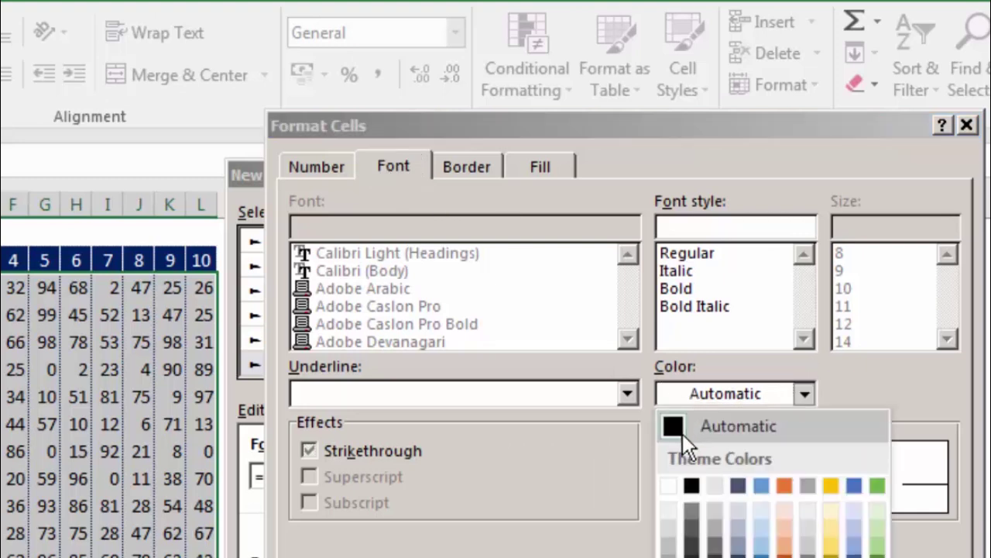
left_click(667, 485)
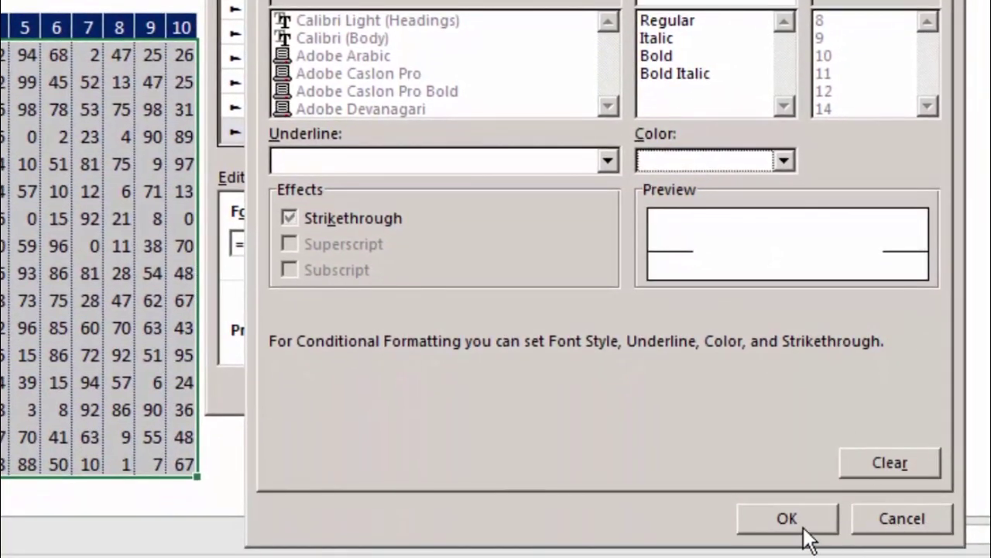
left_click(803, 526)
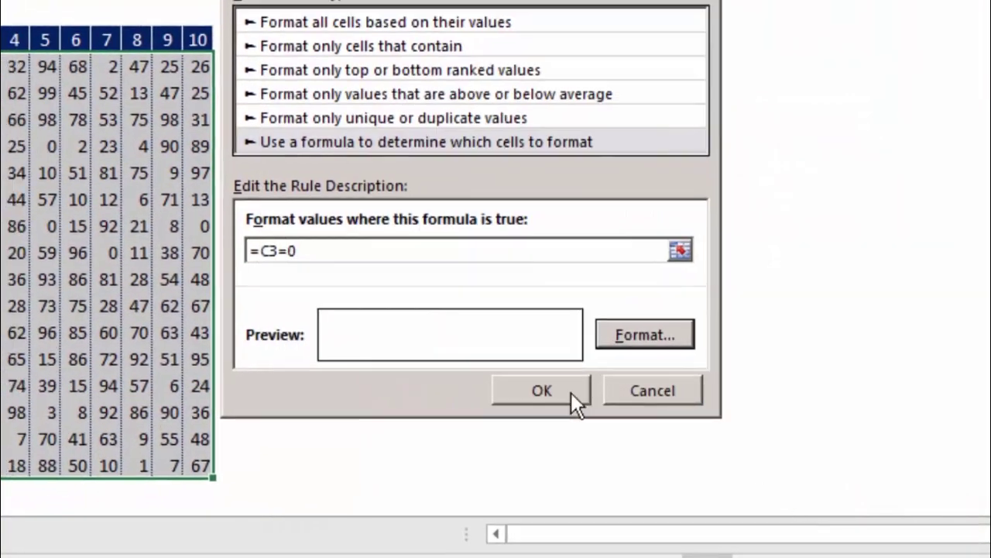
- Confirm the =C3=0 rule and apply it to =$C$3:$L$18 in the Rules Manager
left_click(571, 392)
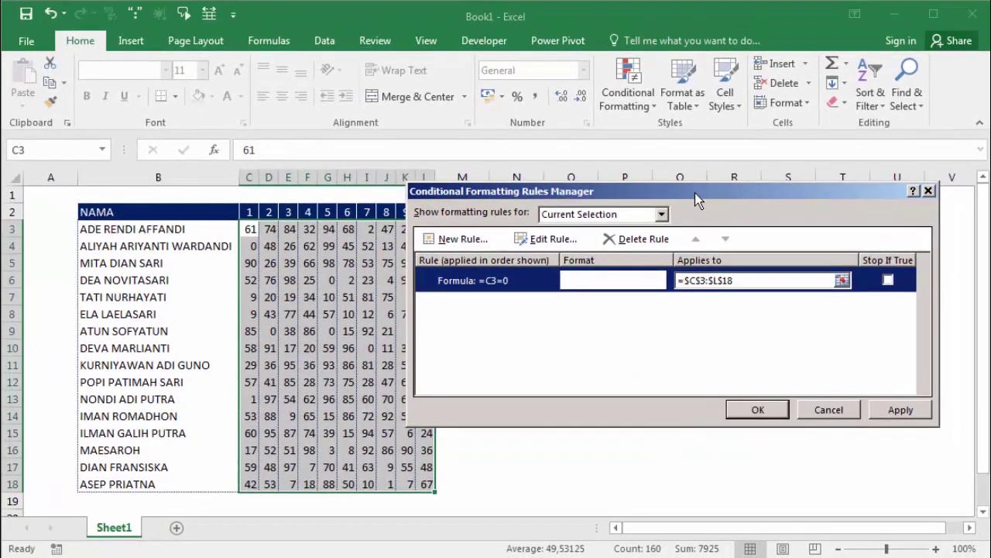
left_click_drag(694, 193, 560, 73)
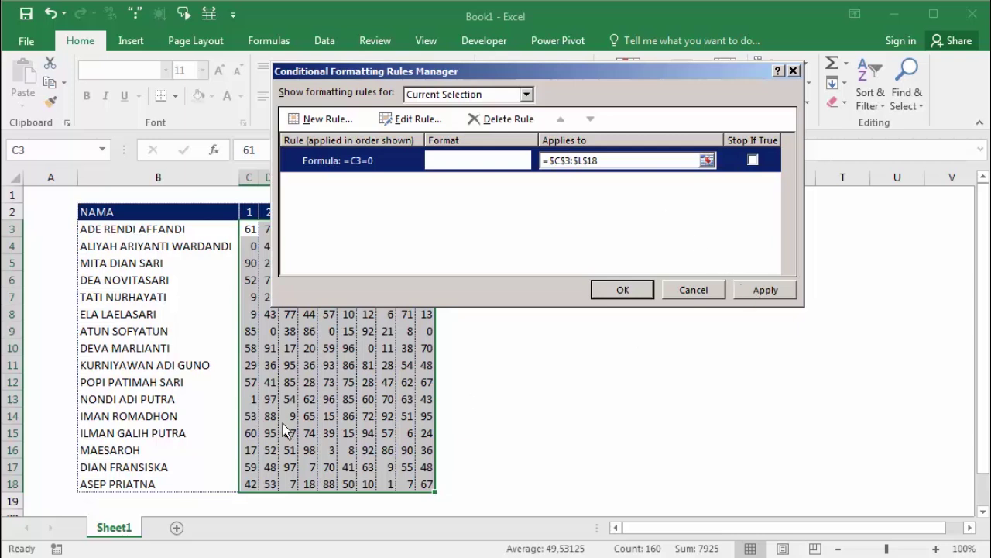
left_click(749, 297)
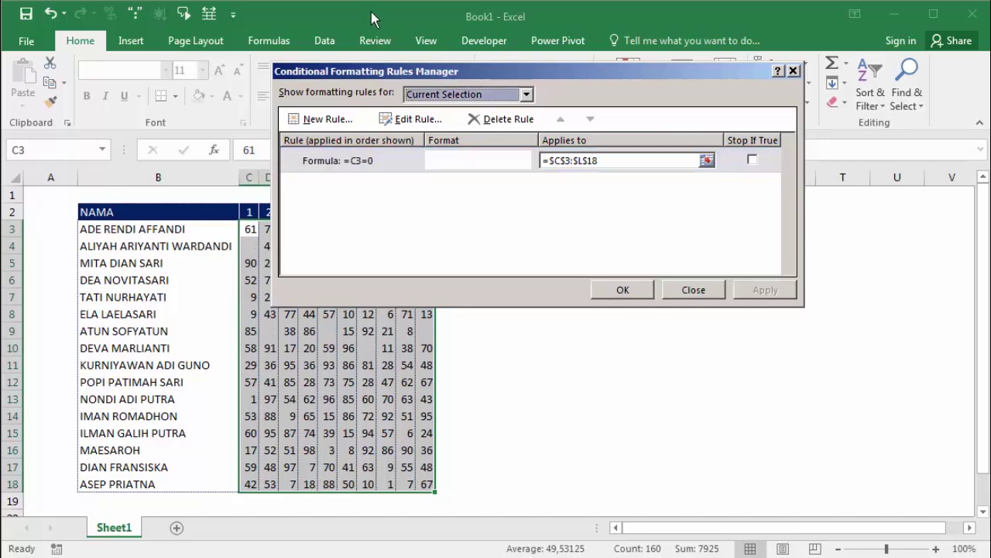
left_click_drag(377, 70, 545, 127)
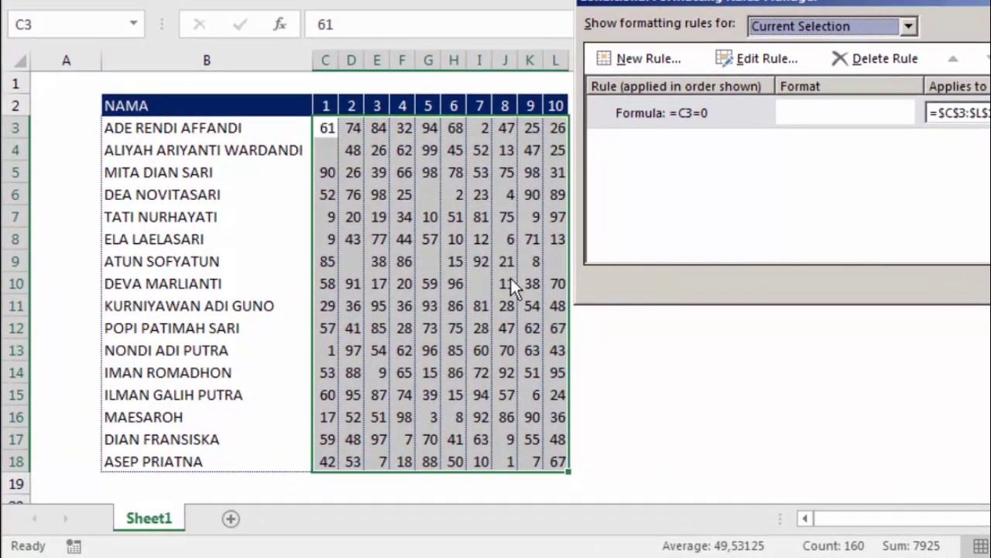
- Close the Rules Manager and check that D9 and C4 hold 0 yet display blank
left_click(697, 260)
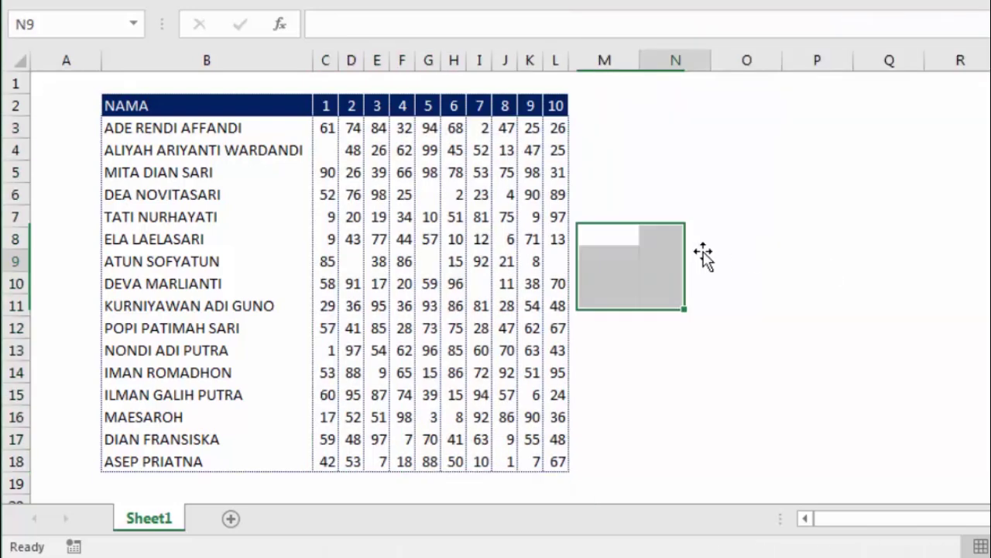
left_click(352, 261)
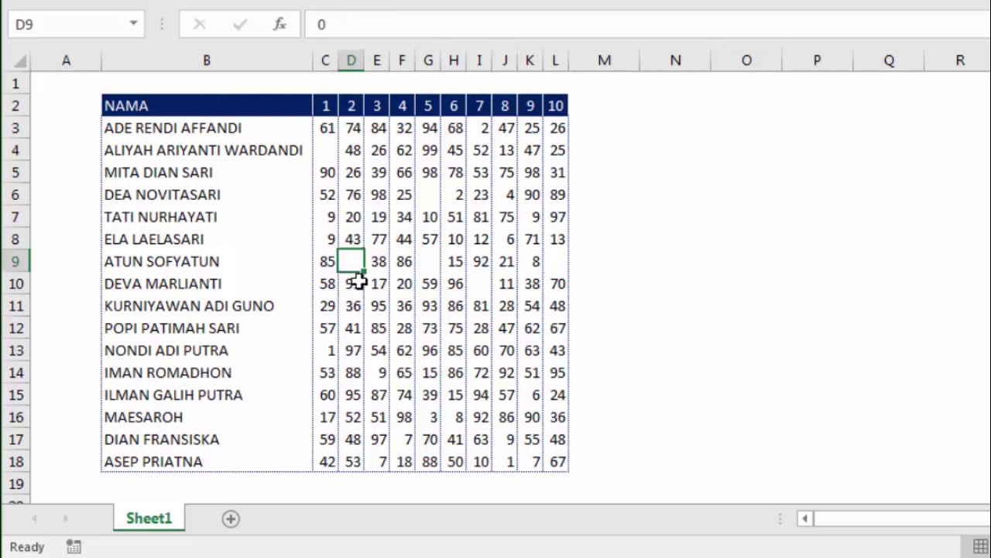
left_click(329, 149)
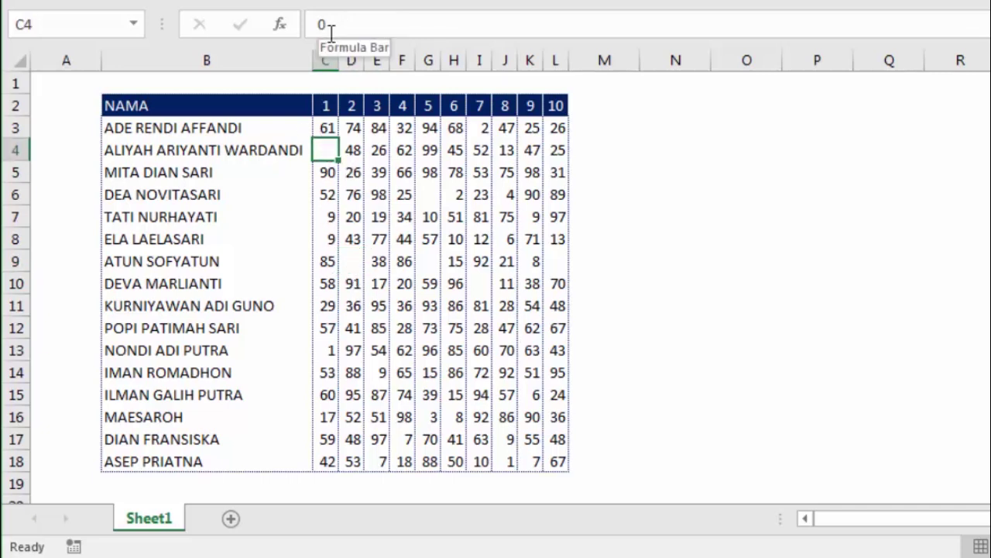
- Click empty cells beside the table, then reselect the scores C3:L18
left_click(820, 197)
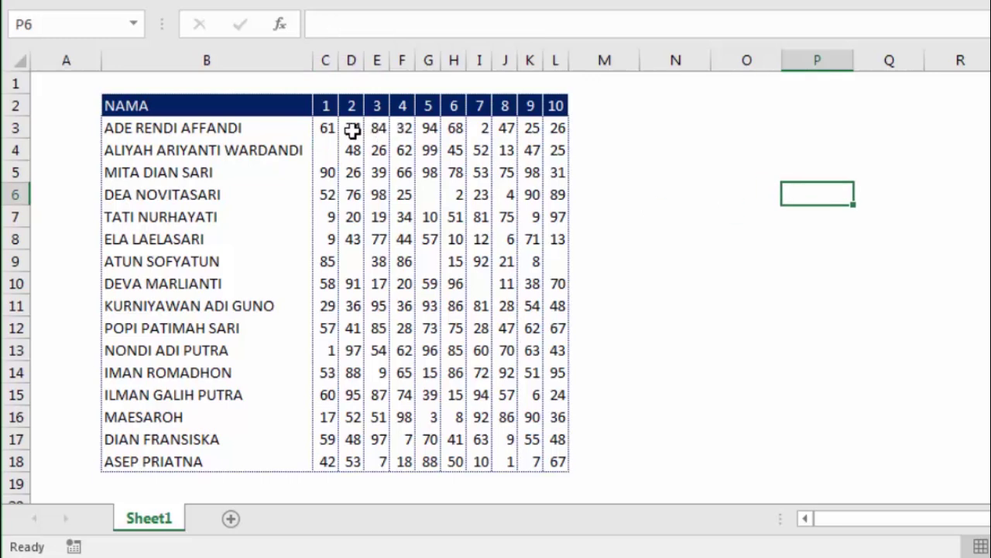
left_click(675, 154)
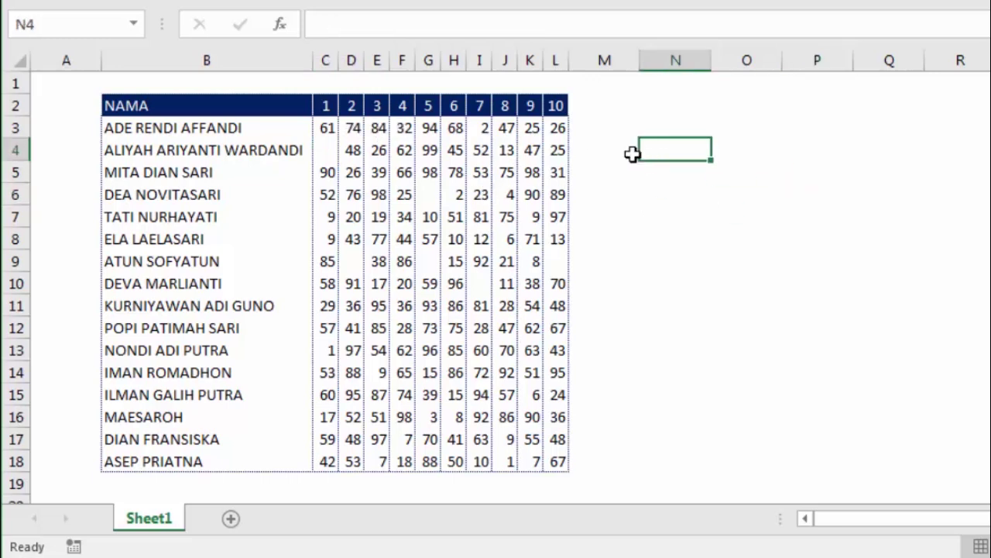
left_click(626, 132)
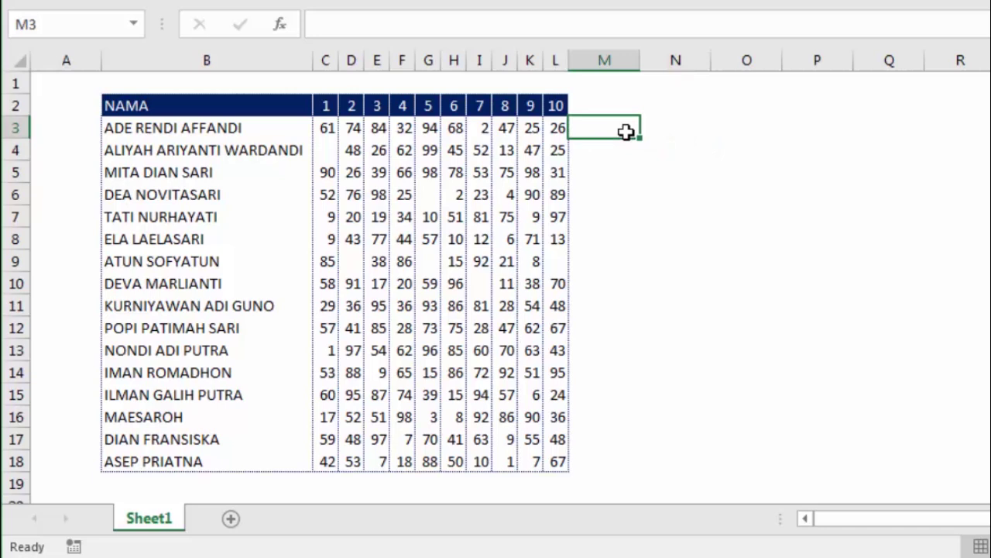
left_click(750, 180)
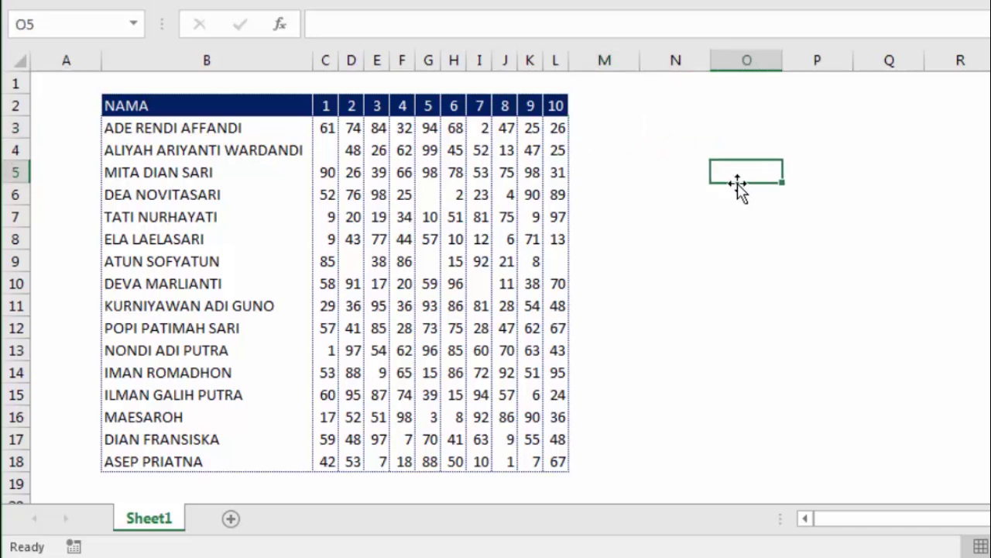
left_click_drag(333, 127, 553, 461)
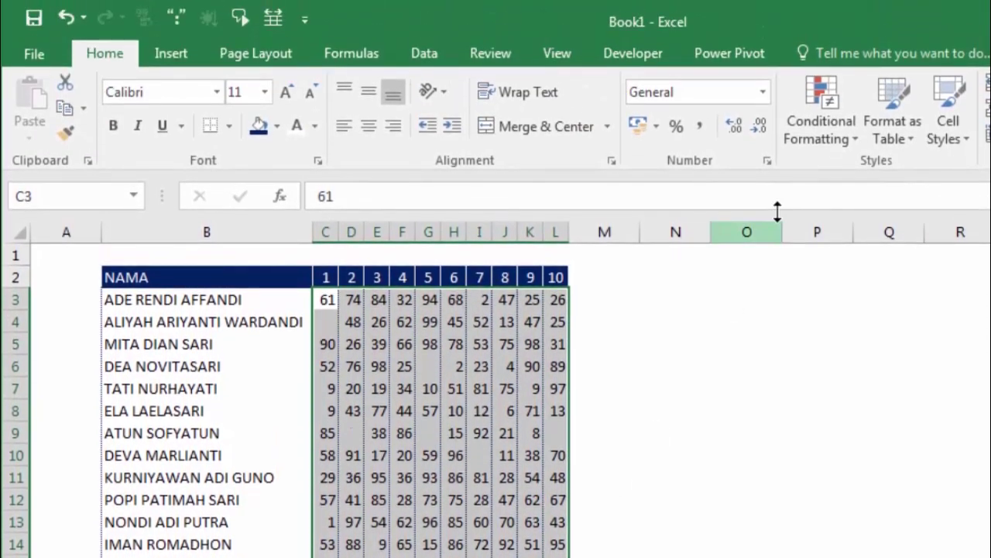
- In Manage Rules, select the Formula: =C3=0 rule and choose Edit Rule
left_click(810, 138)
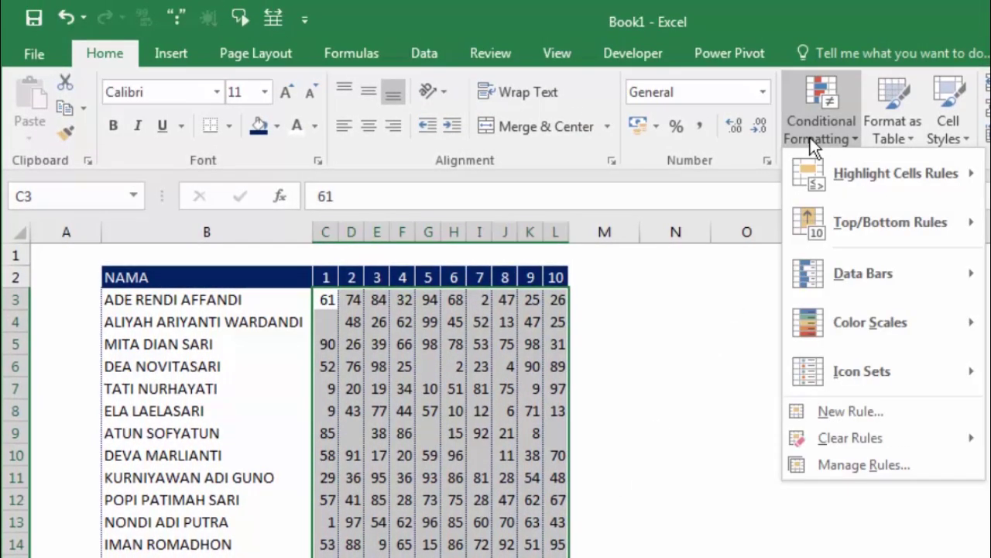
left_click(870, 470)
left_click_drag(724, 169, 574, 244)
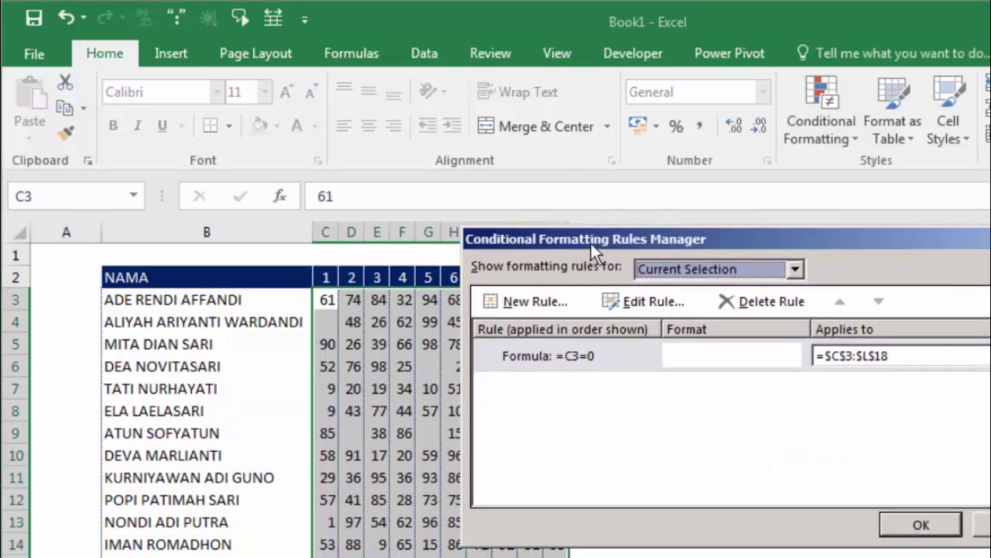
left_click(544, 358)
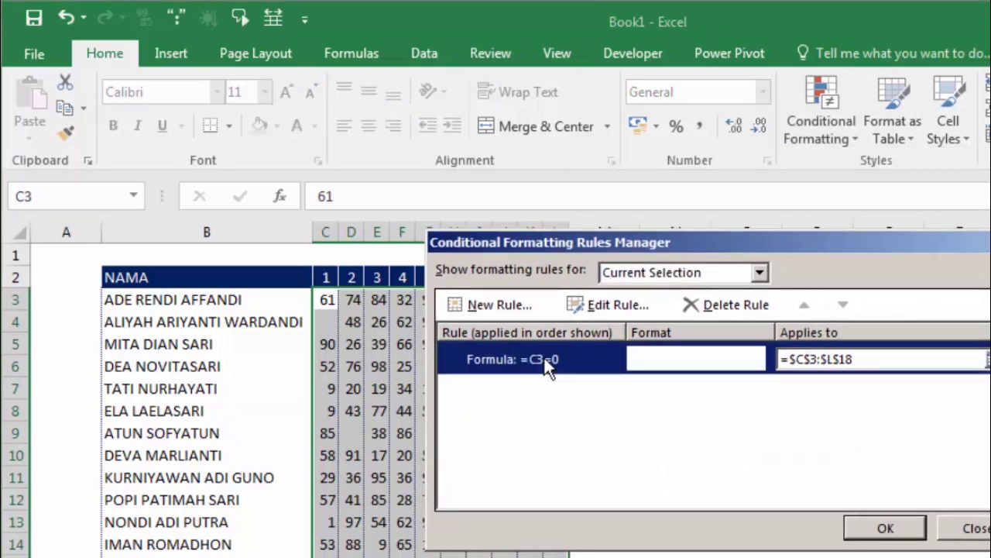
left_click(591, 306)
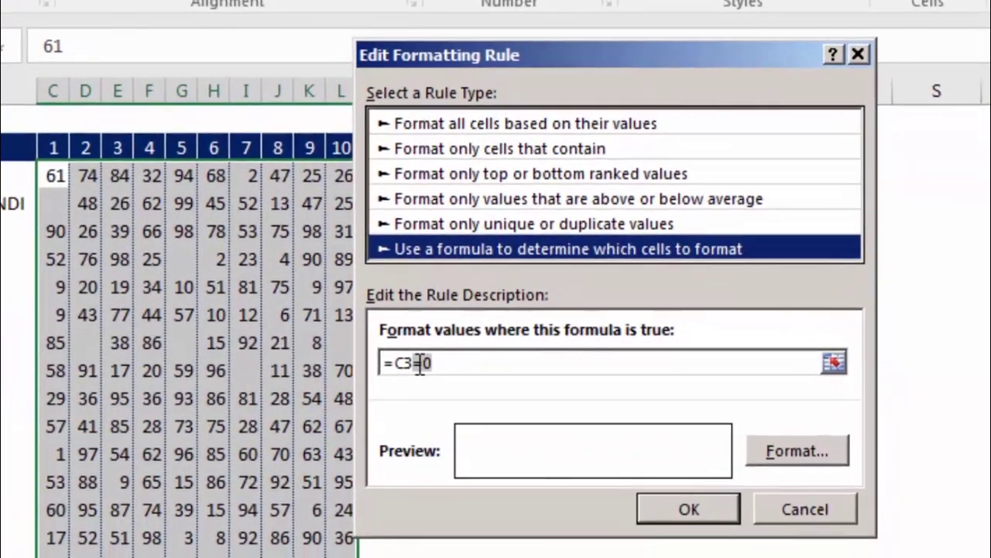
- Change the rule formula from =C3=0 to =C3<=10 and apply it to the scores
left_click_drag(567, 419, 544, 419)
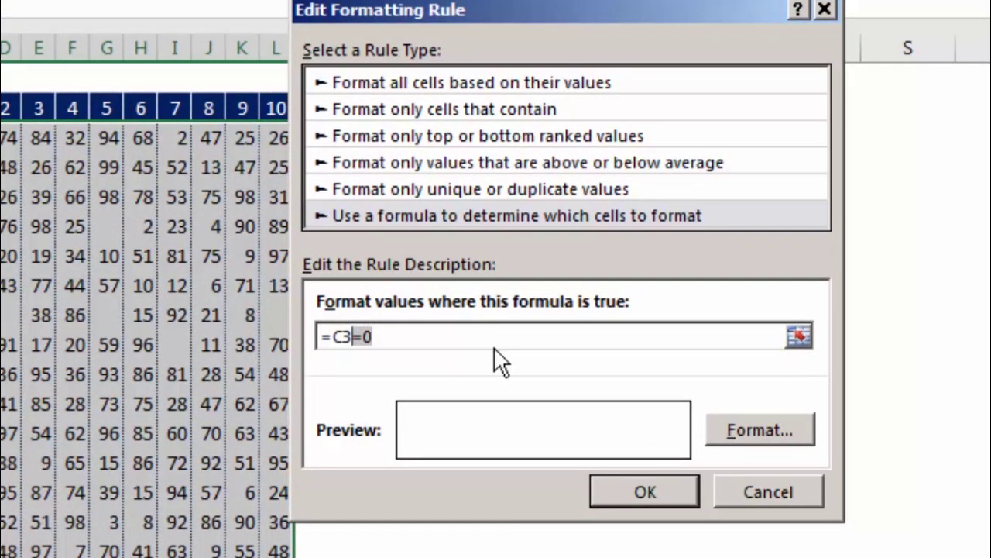
type("<=1")
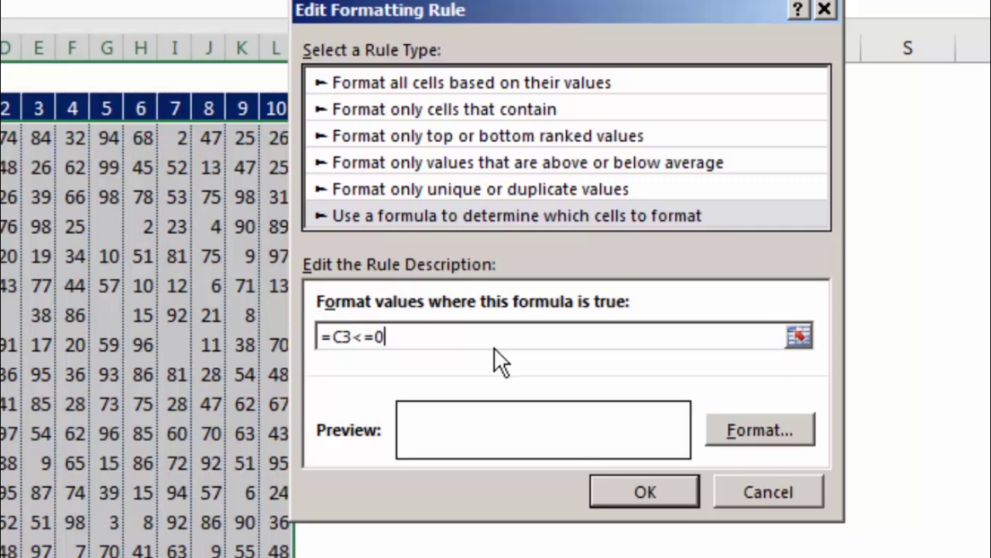
type("0")
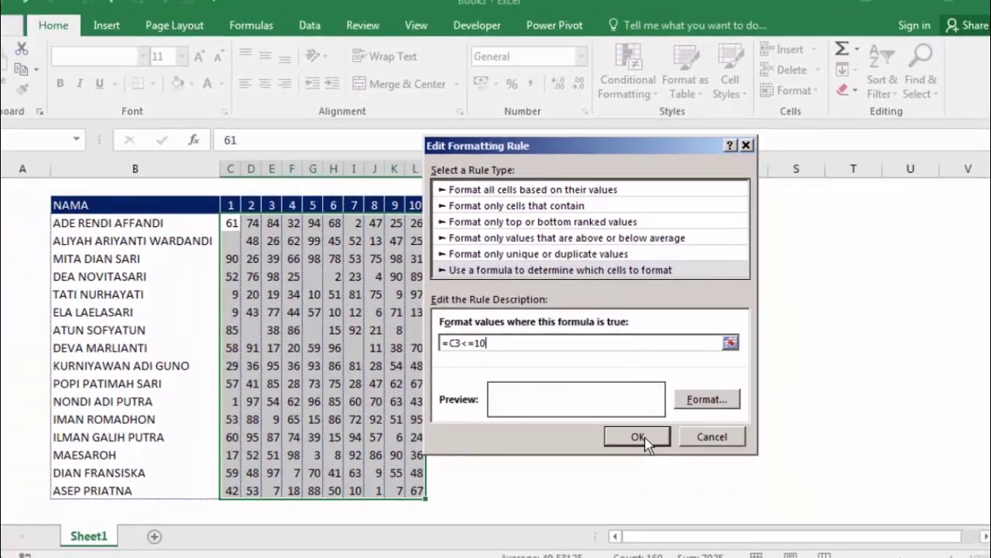
left_click(615, 467)
left_click(814, 406)
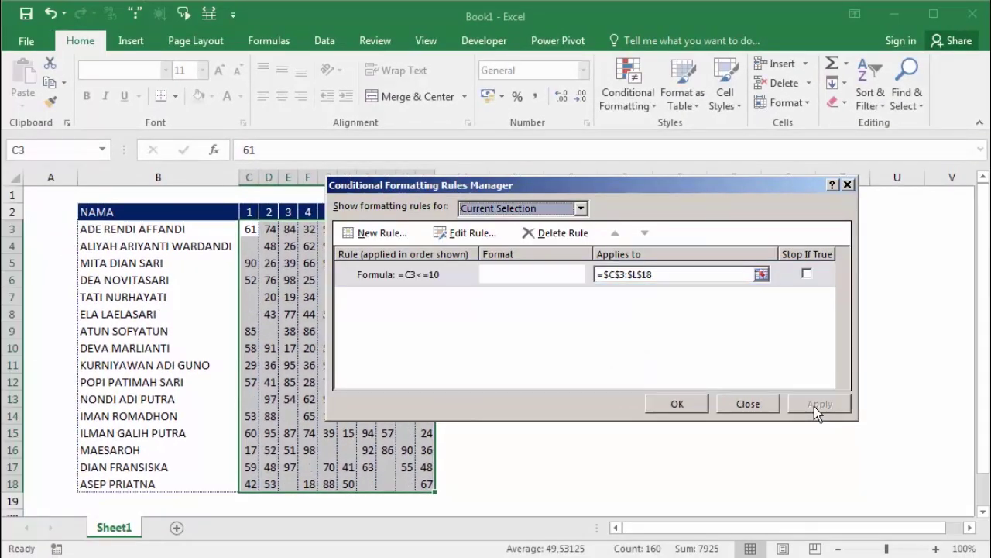
left_click(668, 402)
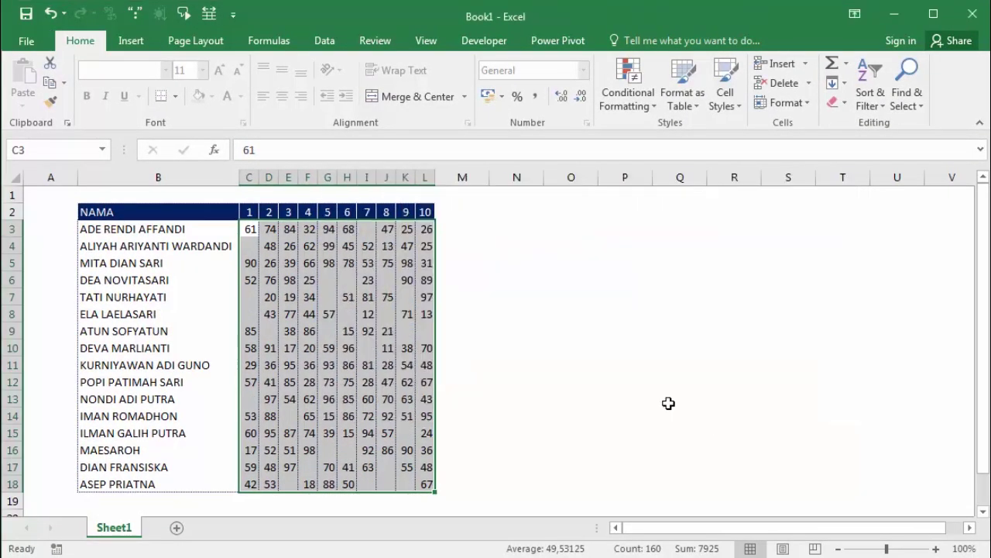
left_click(325, 279)
left_click(609, 308)
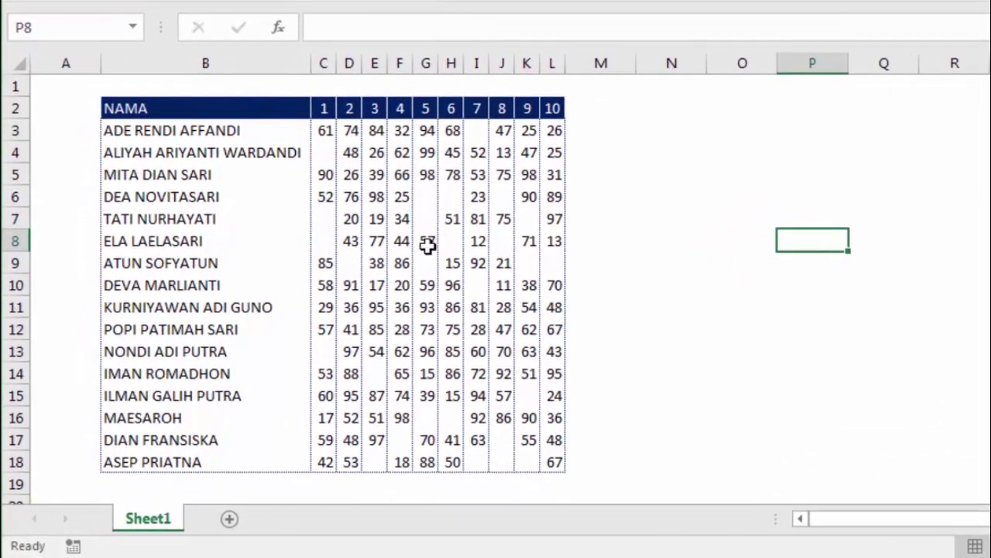
left_click(327, 276)
left_click(427, 217)
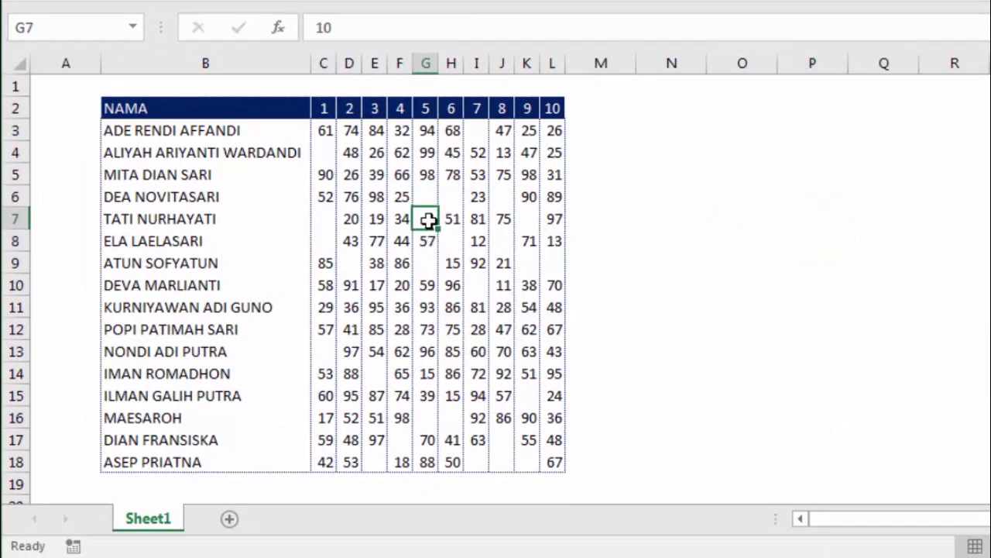
left_click(640, 227)
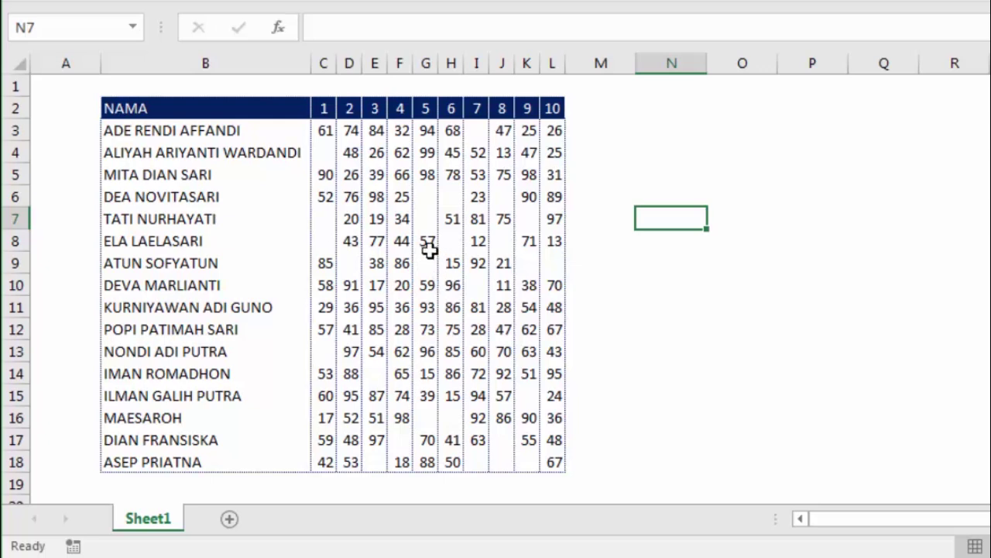
left_click(428, 257)
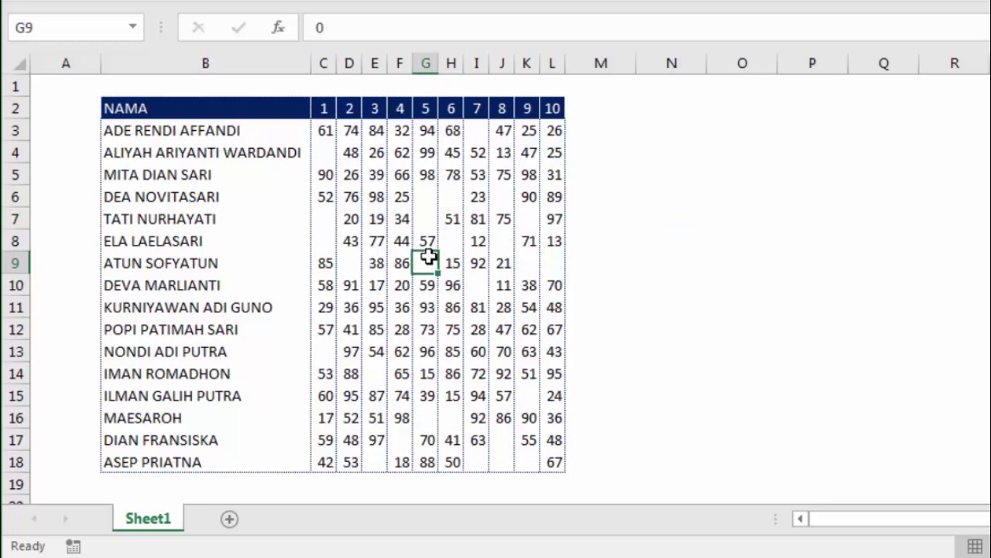
left_click(641, 256)
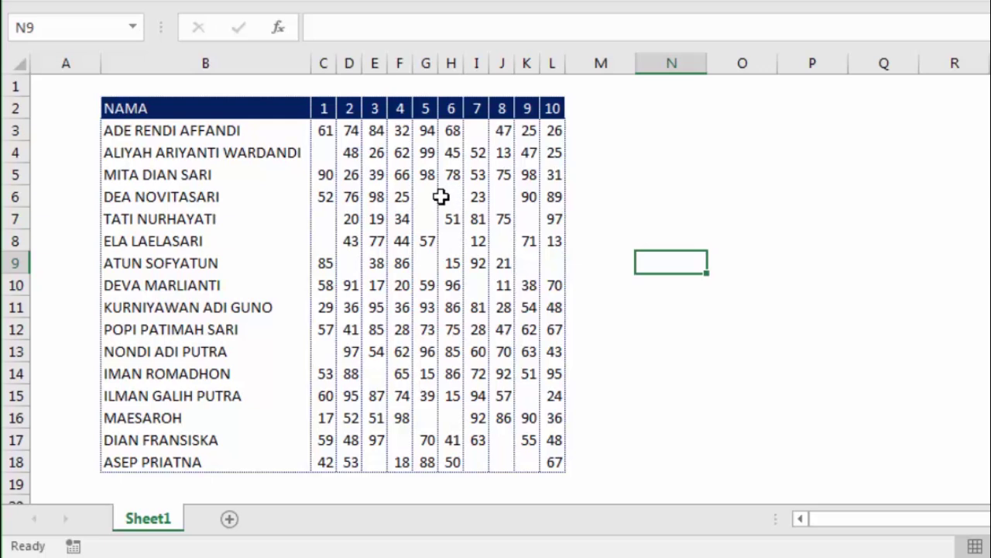
left_click(326, 150)
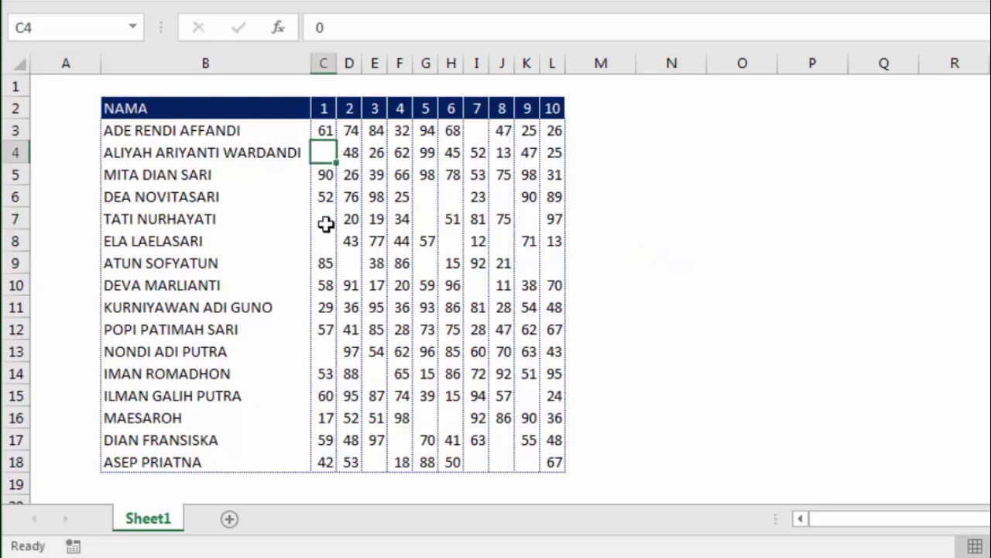
left_click(323, 220)
left_click(323, 237)
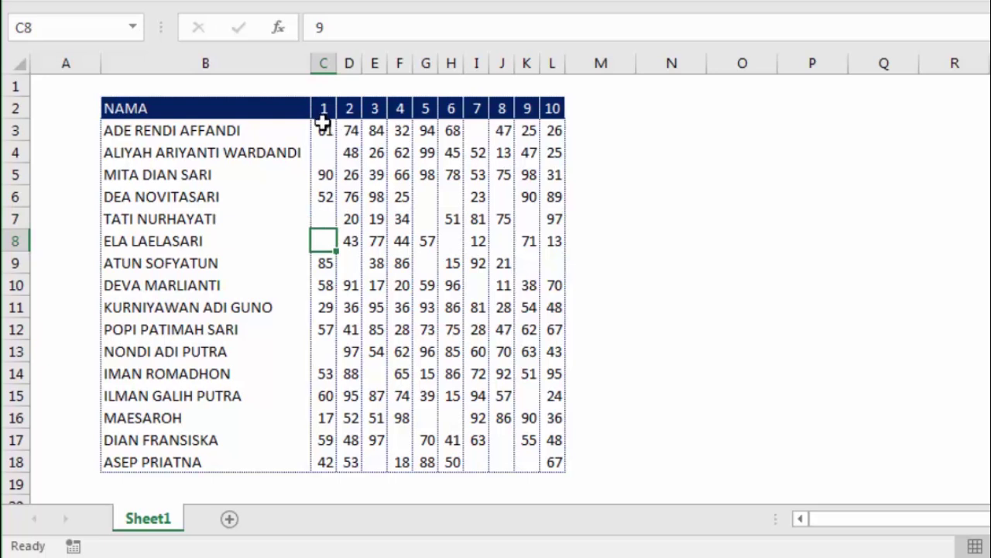
left_click_drag(324, 124, 560, 459)
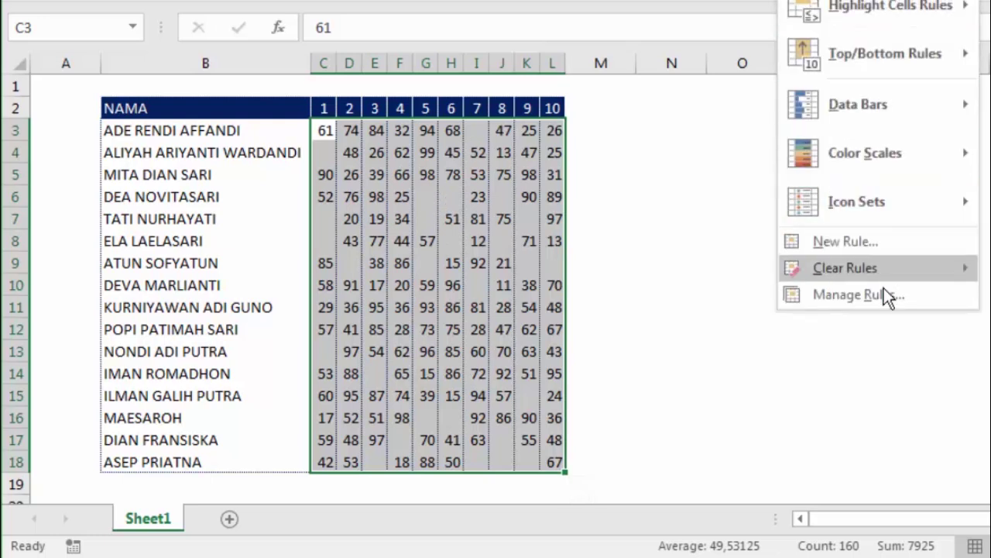
- Open the =C3<=10 rule for editing and bring up its Format Cells settings
left_click(883, 291)
left_click_drag(778, 85, 825, 81)
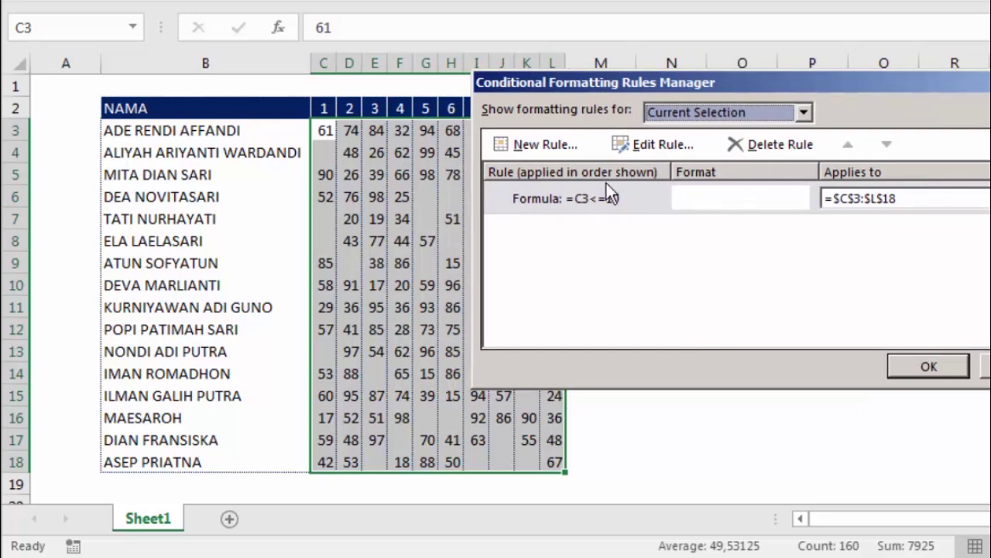
left_click(640, 194)
left_click(658, 145)
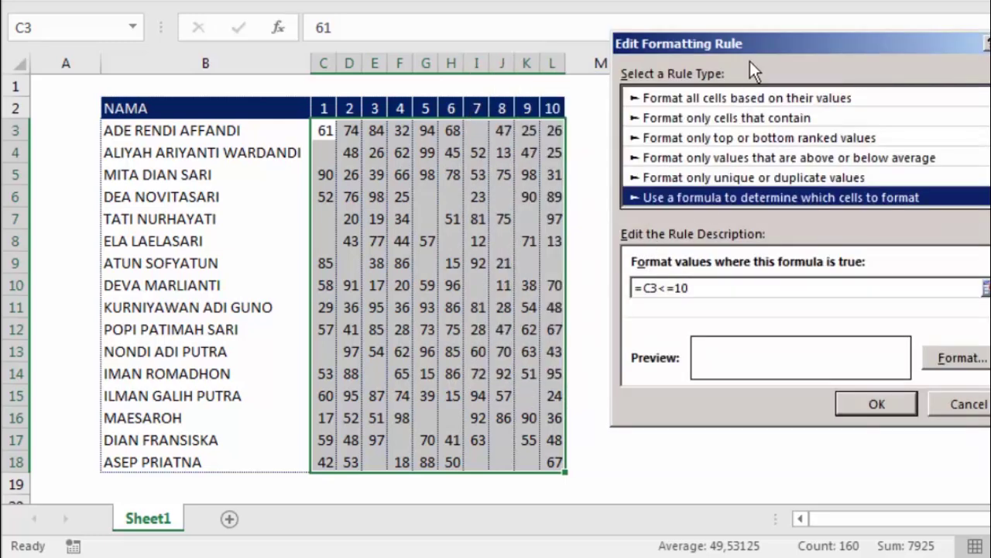
left_click_drag(750, 61, 733, 116)
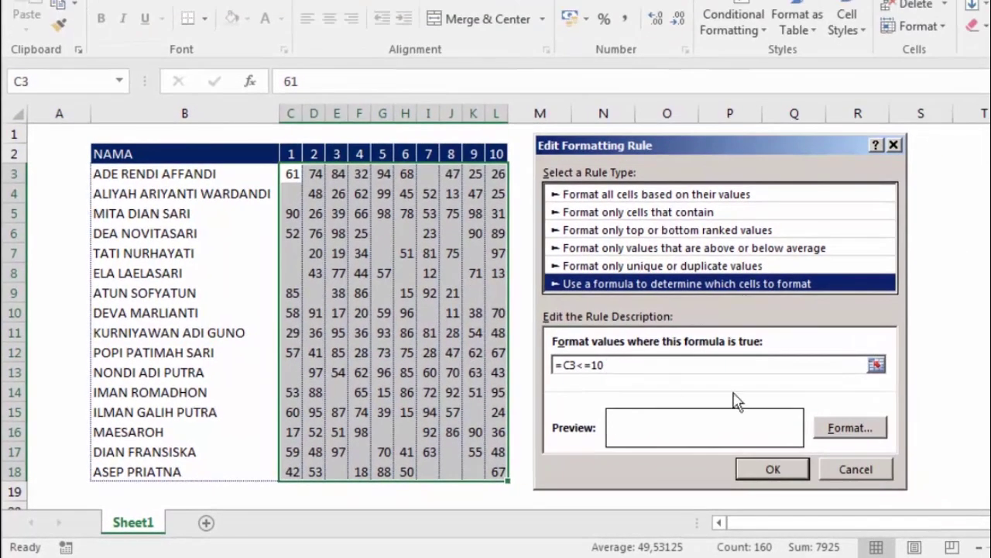
left_click(848, 427)
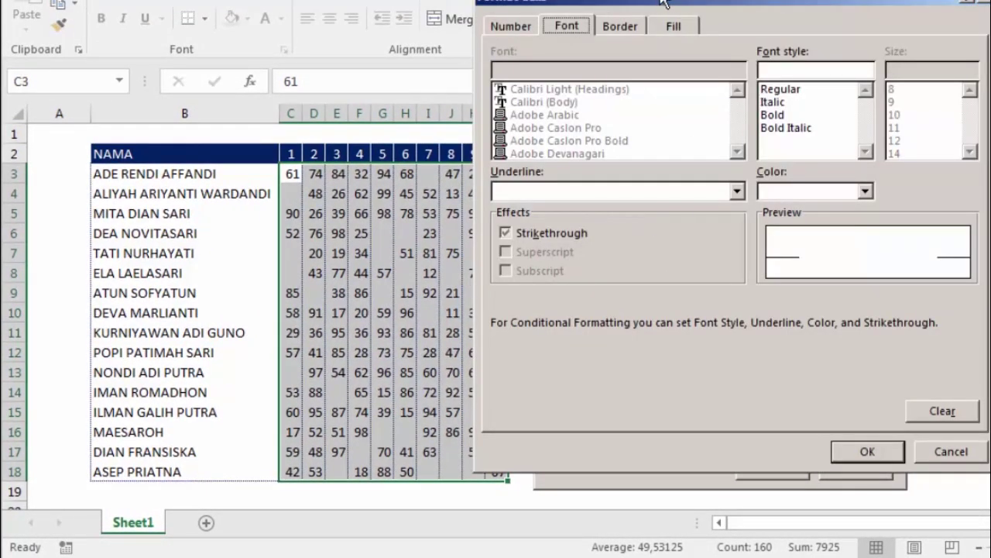
left_click_drag(660, 2, 673, 33)
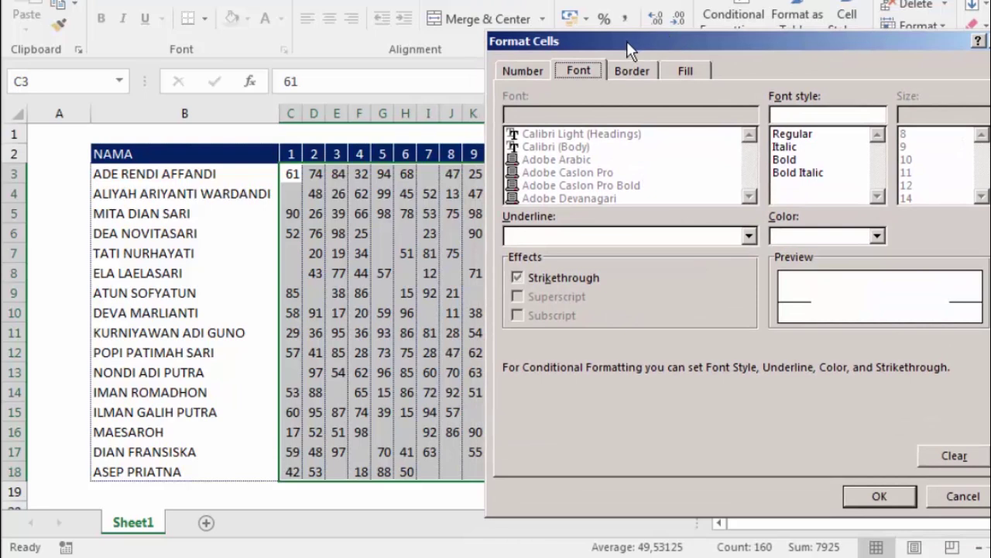
- Give the rule a gold cell fill with a matching gold font colour, then confirm
left_click(679, 79)
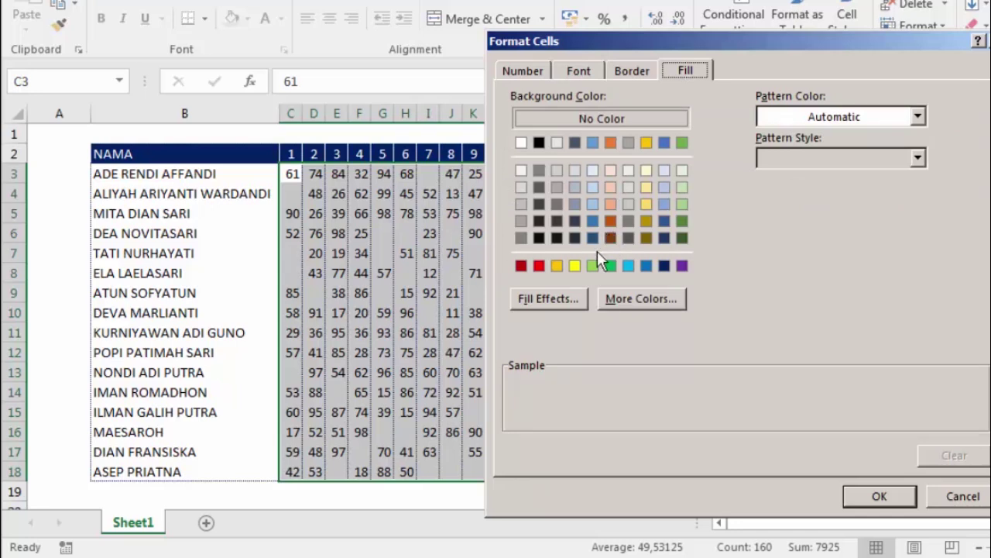
left_click(557, 266)
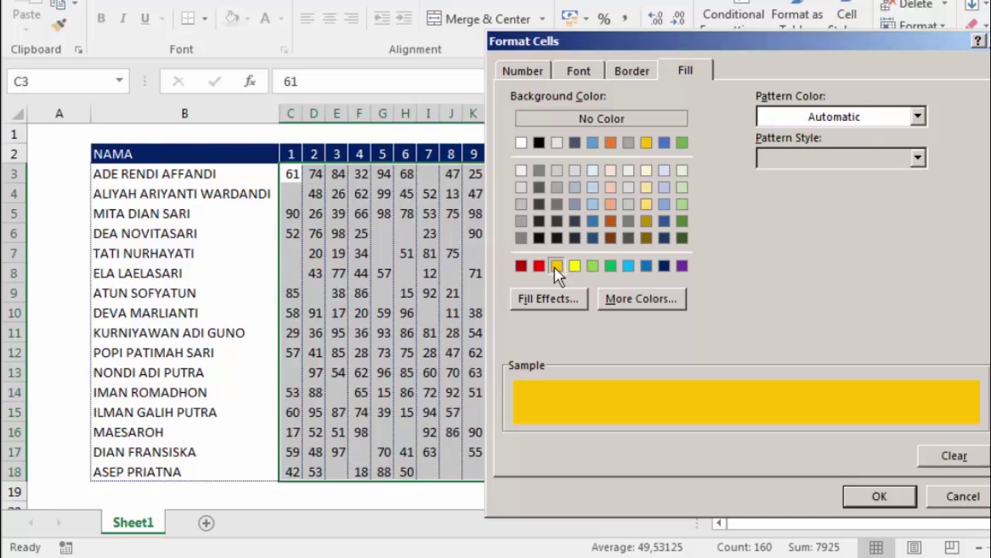
left_click(577, 70)
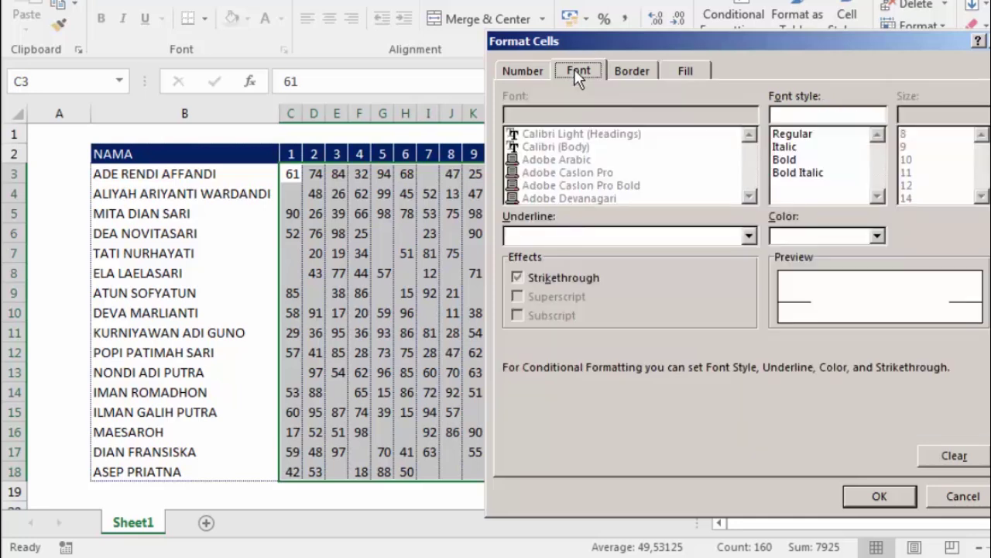
left_click(799, 236)
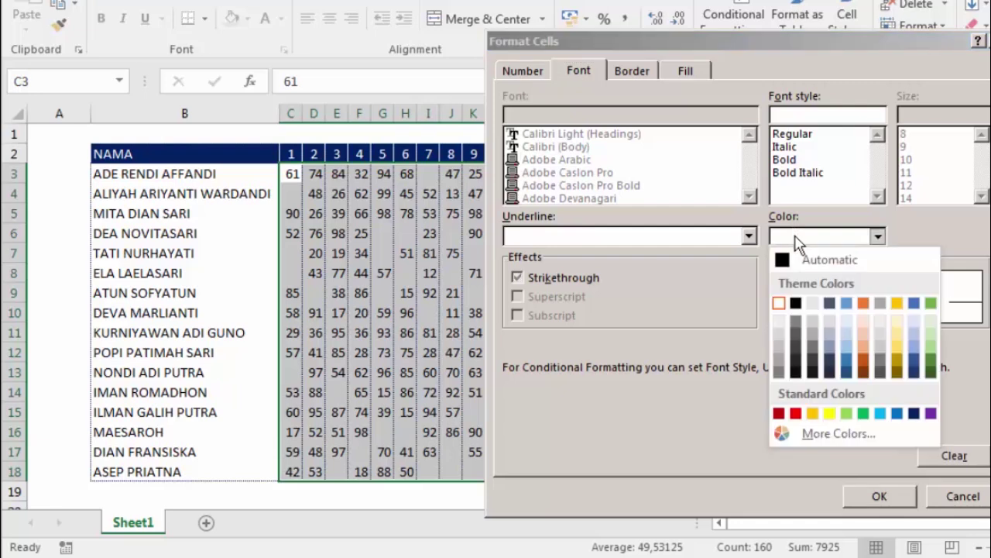
left_click(812, 414)
left_click(686, 71)
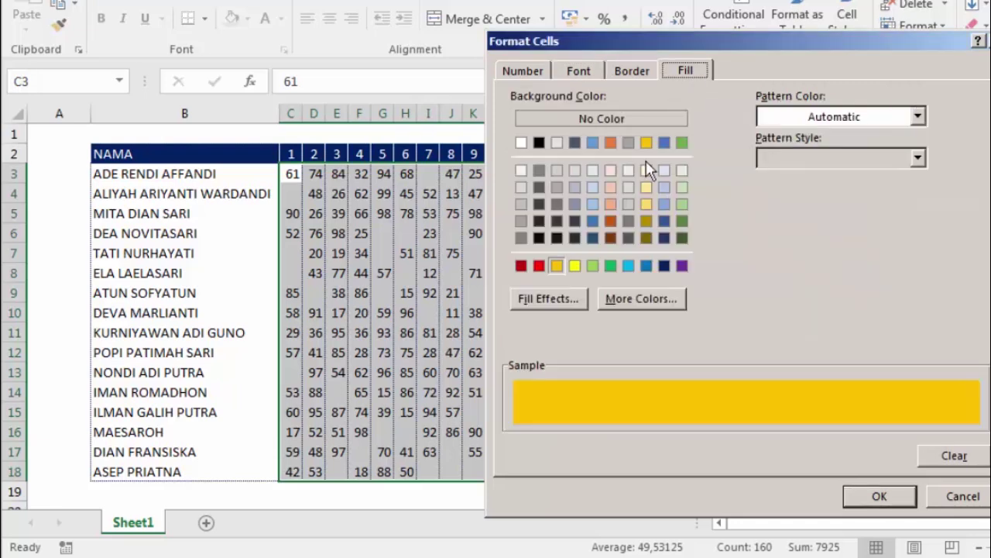
left_click(579, 71)
left_click(805, 236)
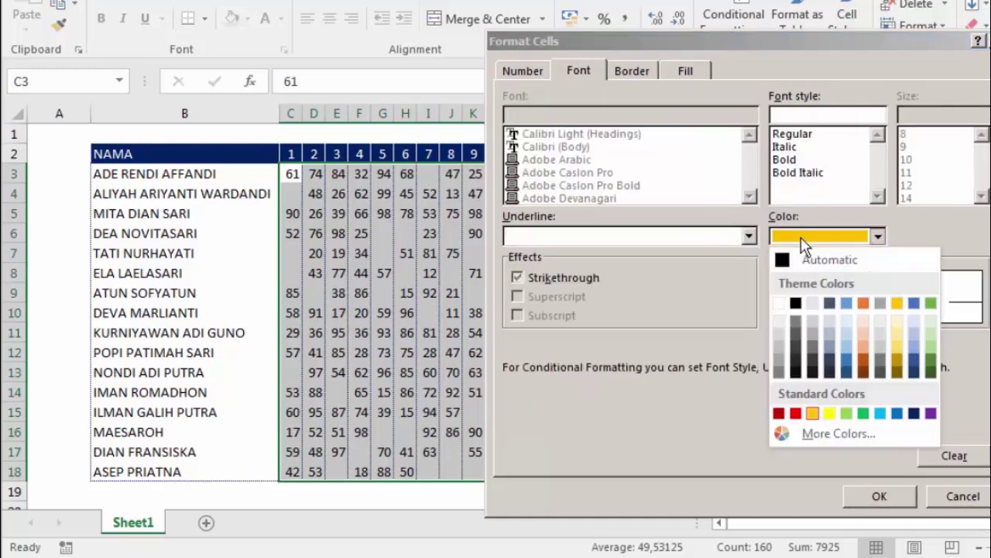
left_click(815, 415)
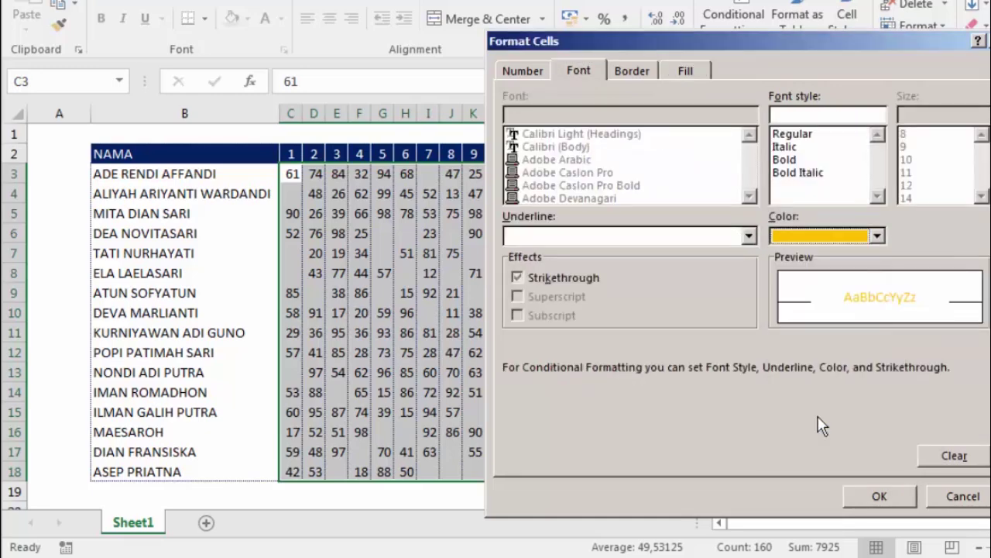
left_click(879, 496)
left_click(796, 472)
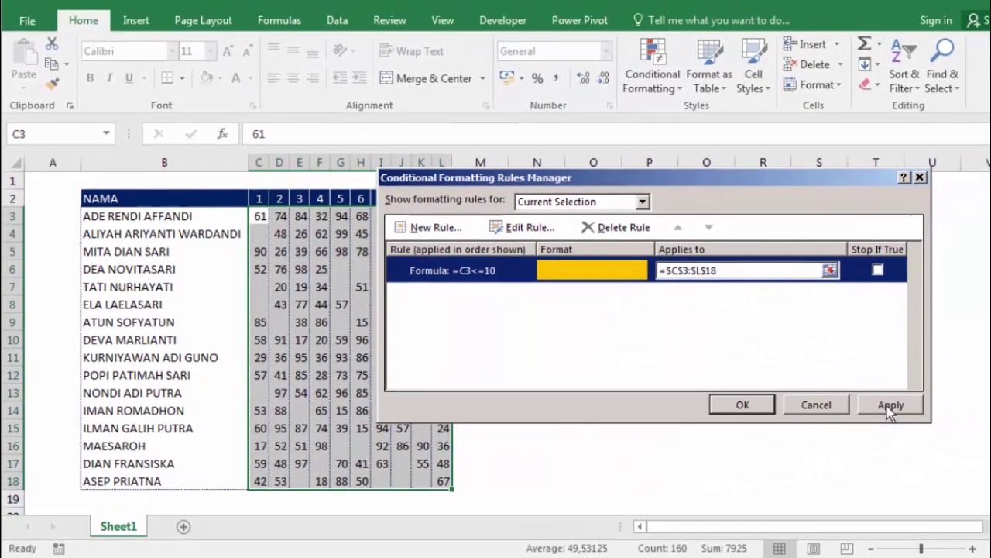
- Apply the updated rule, close the Rules Manager and deselect the scores
left_click(855, 413)
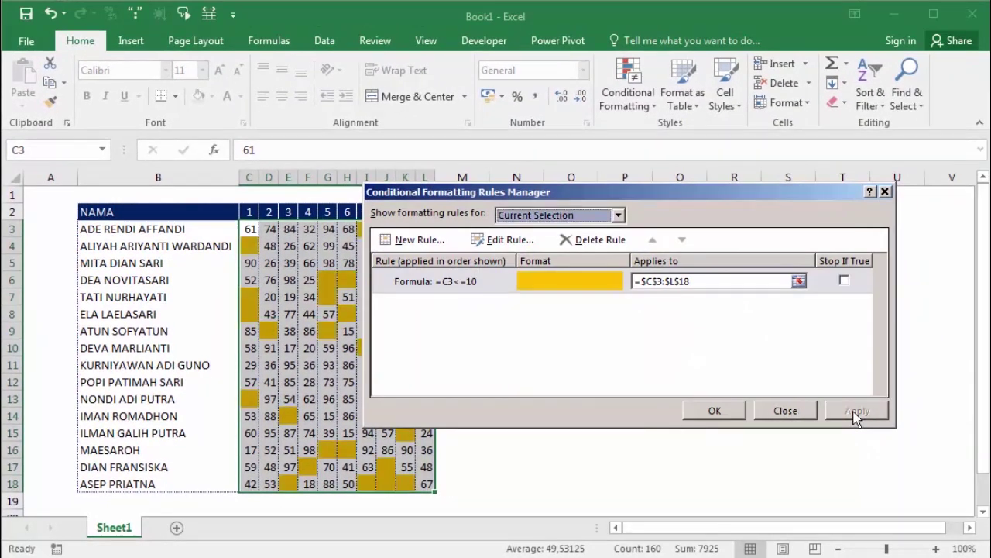
left_click(711, 411)
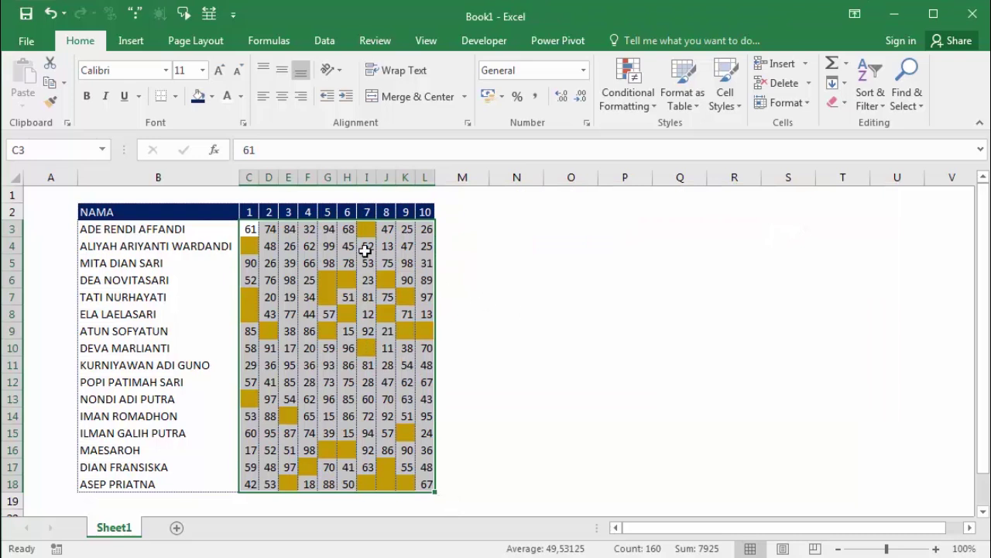
left_click(513, 258)
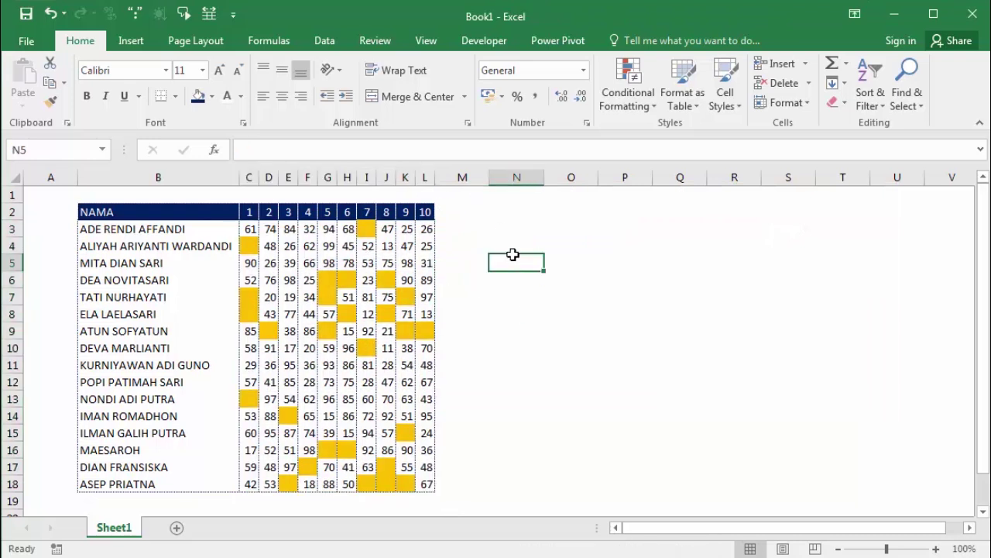
- Check the hidden values in gold cells C7, C4, C8, E9, G6, G8, H6, J6, K7, J8, I10 and G9
left_click(254, 293)
left_click(525, 243)
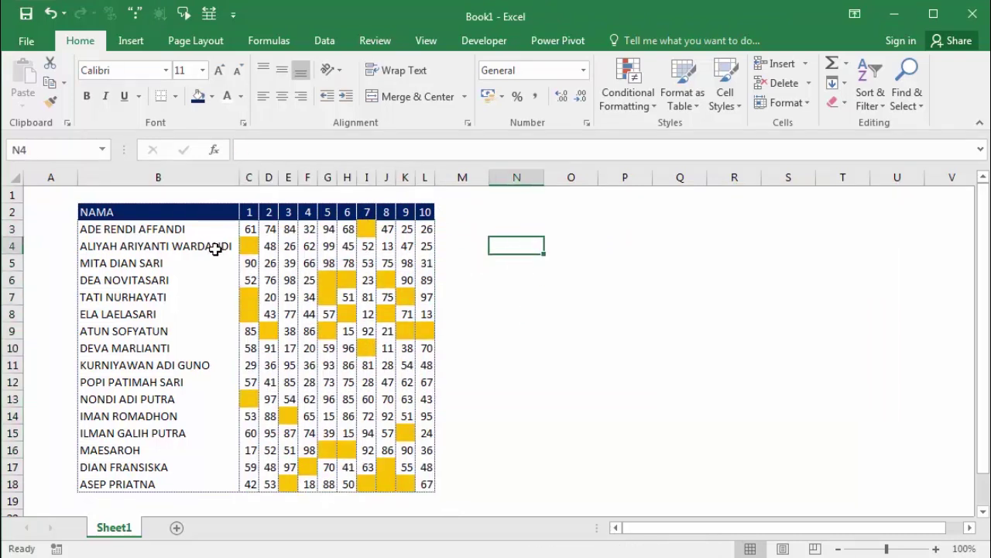
left_click(251, 243)
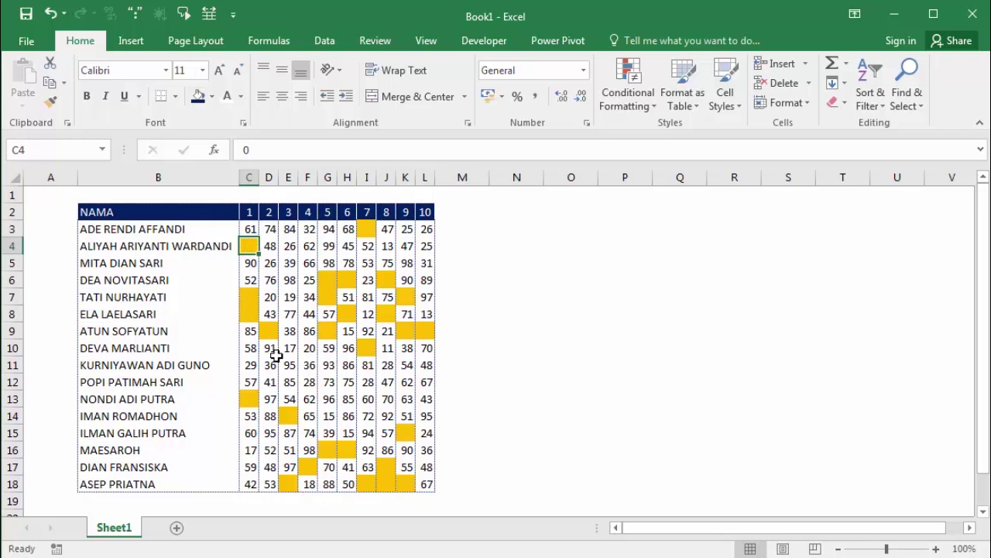
left_click(247, 297)
left_click(249, 313)
left_click(281, 332)
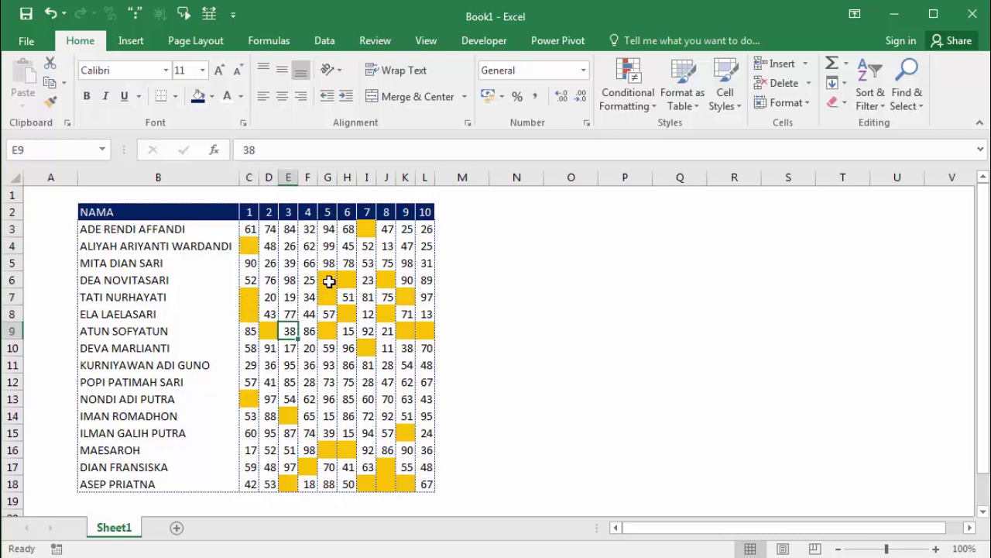
left_click(328, 280)
left_click(328, 312)
left_click(349, 279)
left_click(385, 280)
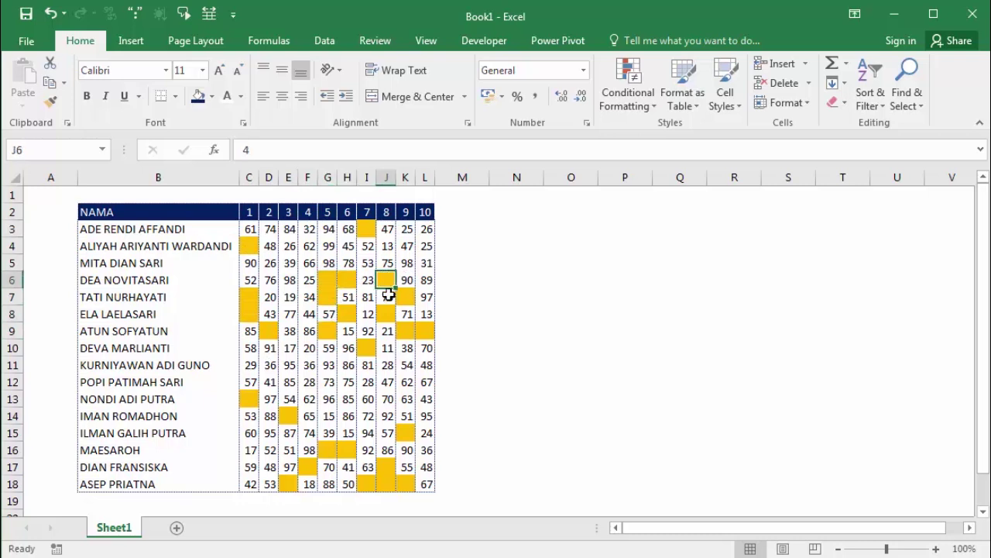
left_click(405, 296)
left_click(386, 314)
left_click(365, 347)
left_click(328, 331)
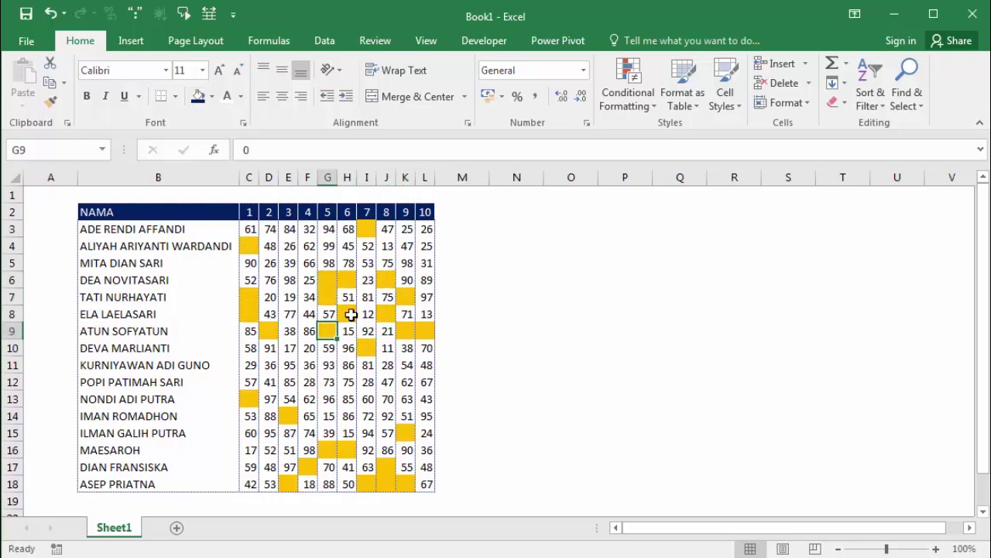
left_click(461, 316)
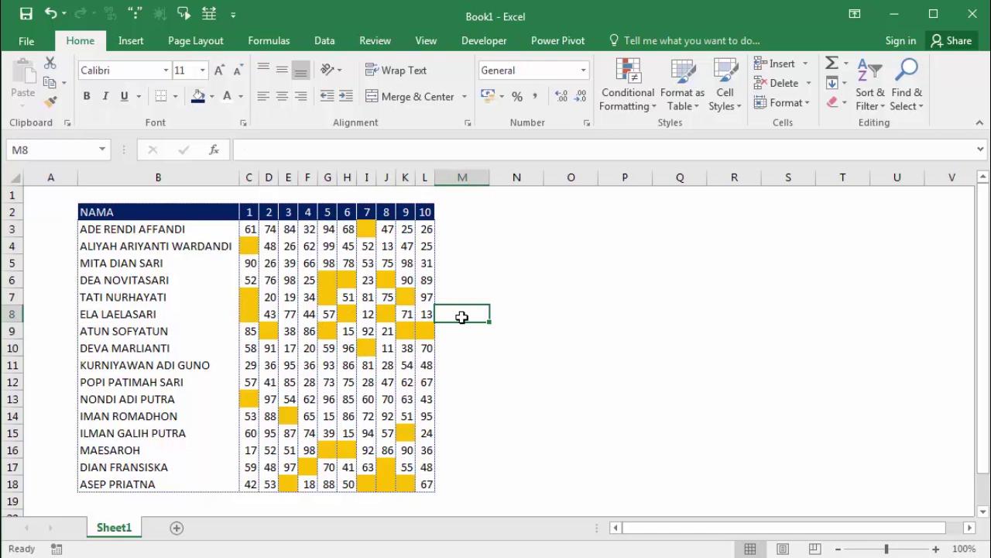